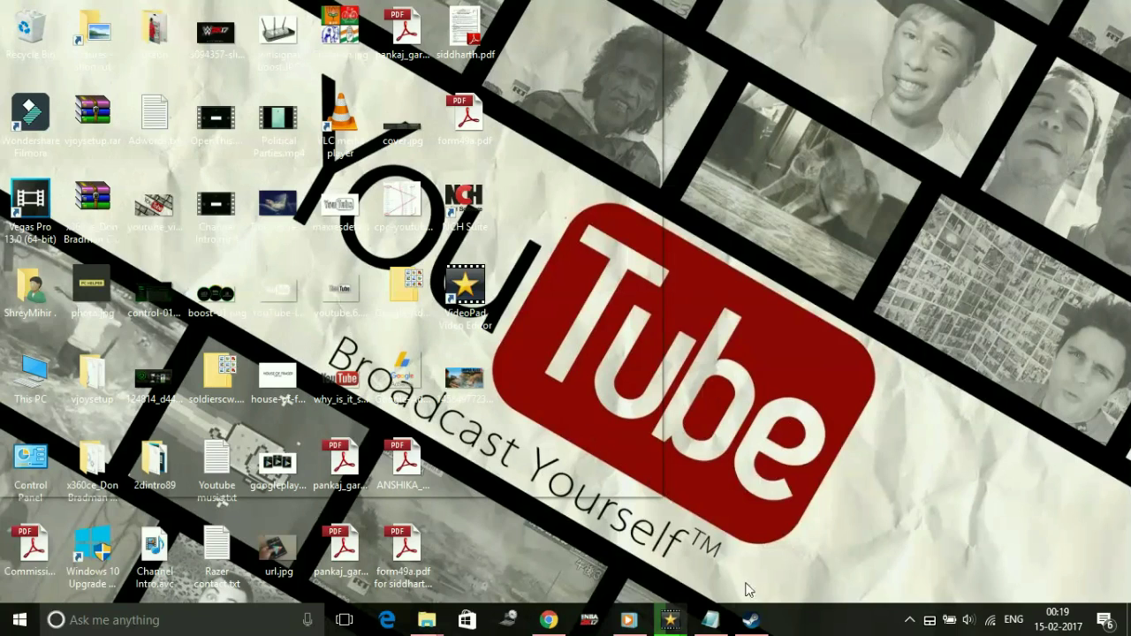
# Step: Bring up the notes and highlight the first workaround's ISDone.dll and Unarc.dll title
pyautogui.click(711, 619)
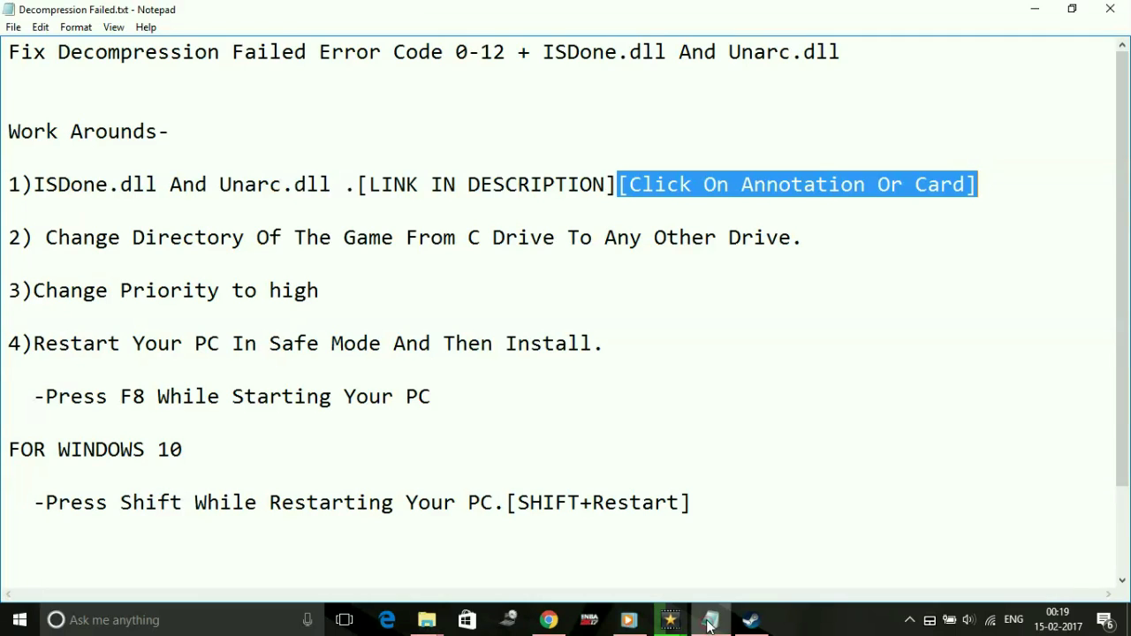
pyautogui.click(342, 188)
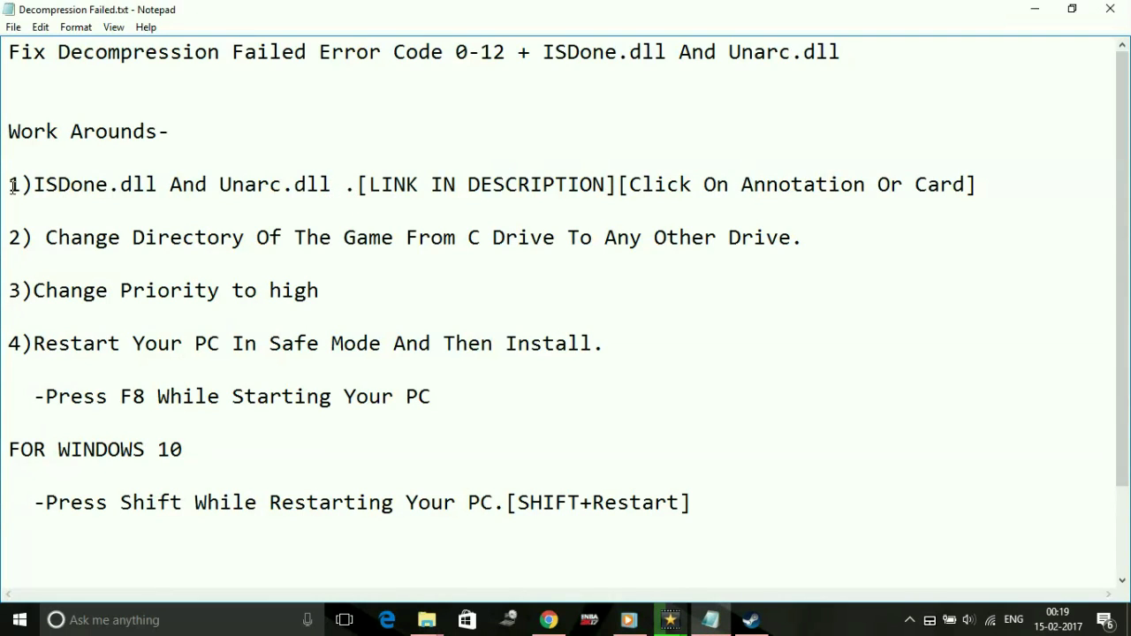
pyautogui.moveTo(12, 188); pyautogui.dragTo(344, 188)
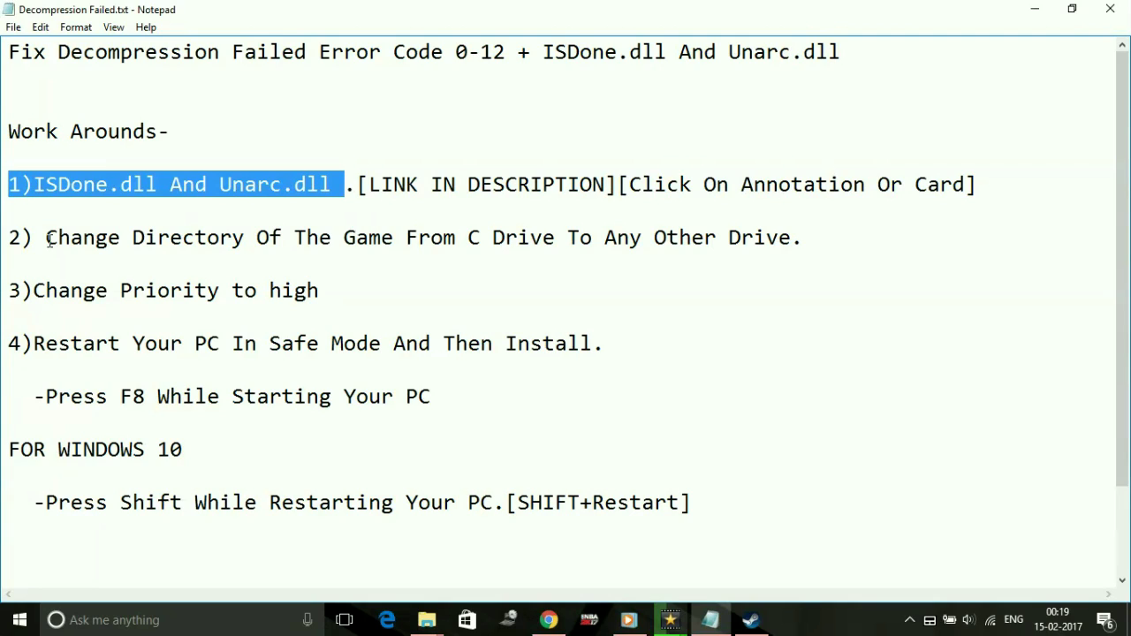
pyautogui.click(39, 185)
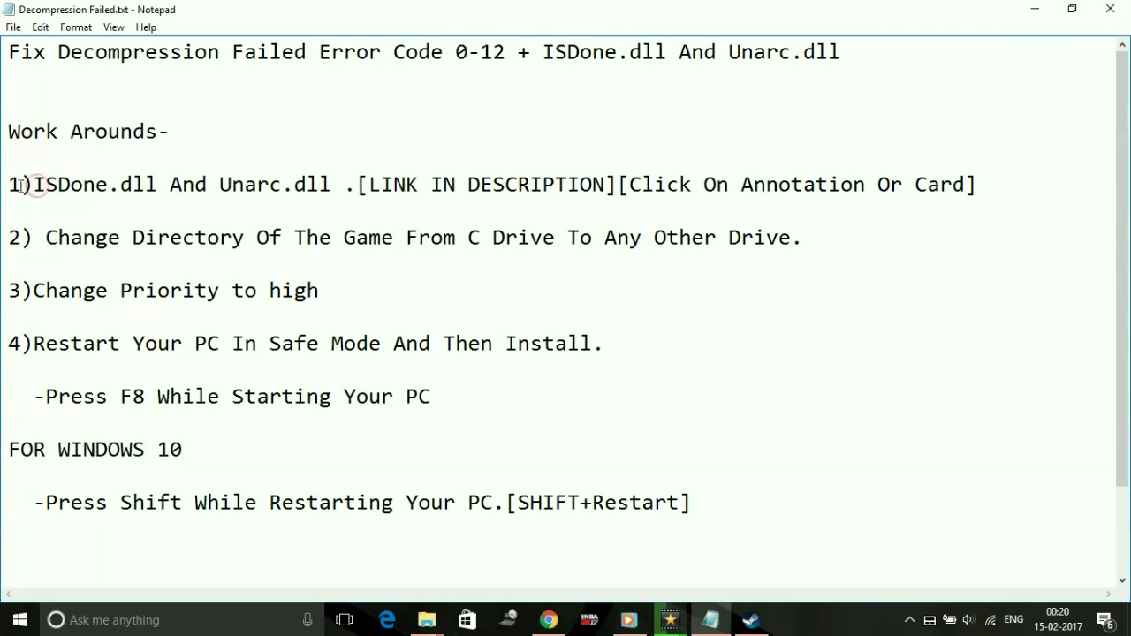
pyautogui.moveTo(12, 188); pyautogui.dragTo(334, 193)
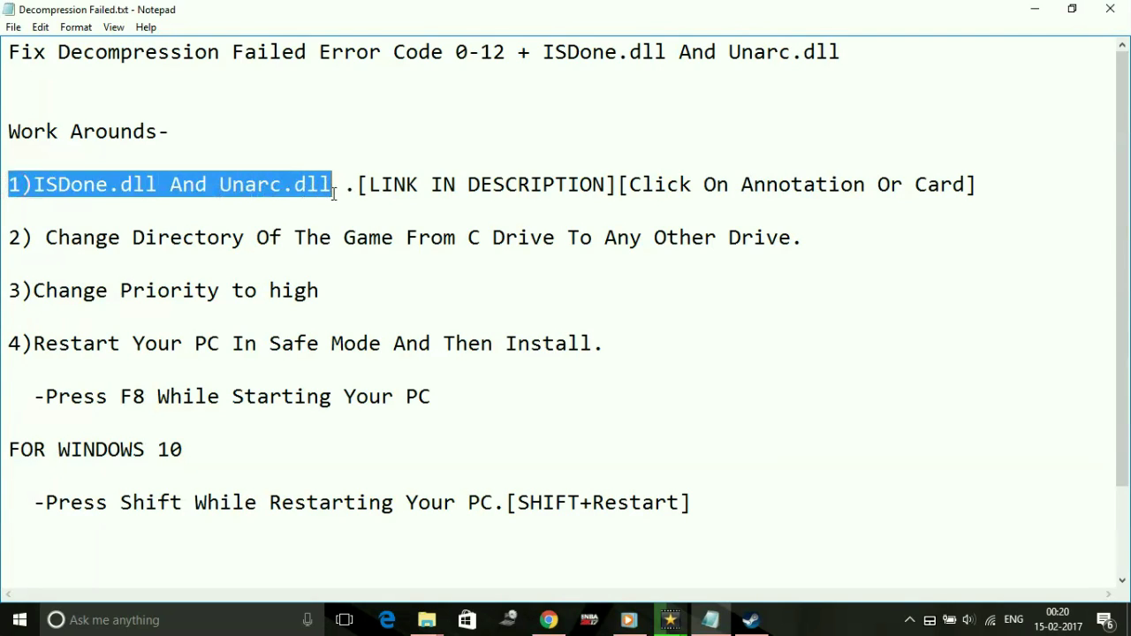
pyautogui.click(129, 155)
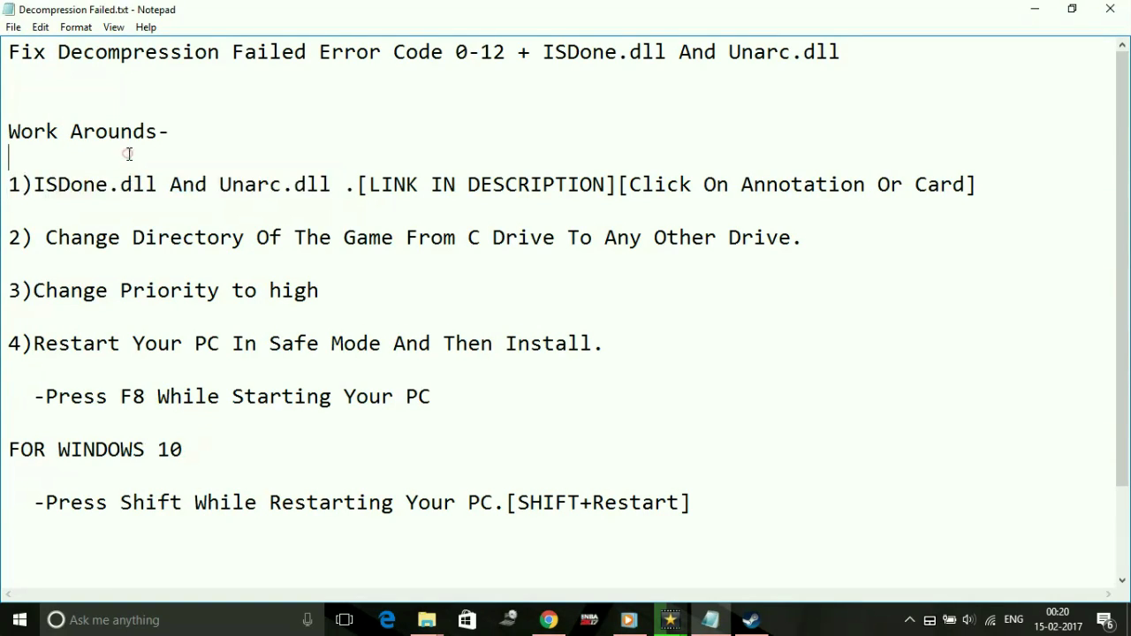
pyautogui.moveTo(12, 185); pyautogui.dragTo(362, 187)
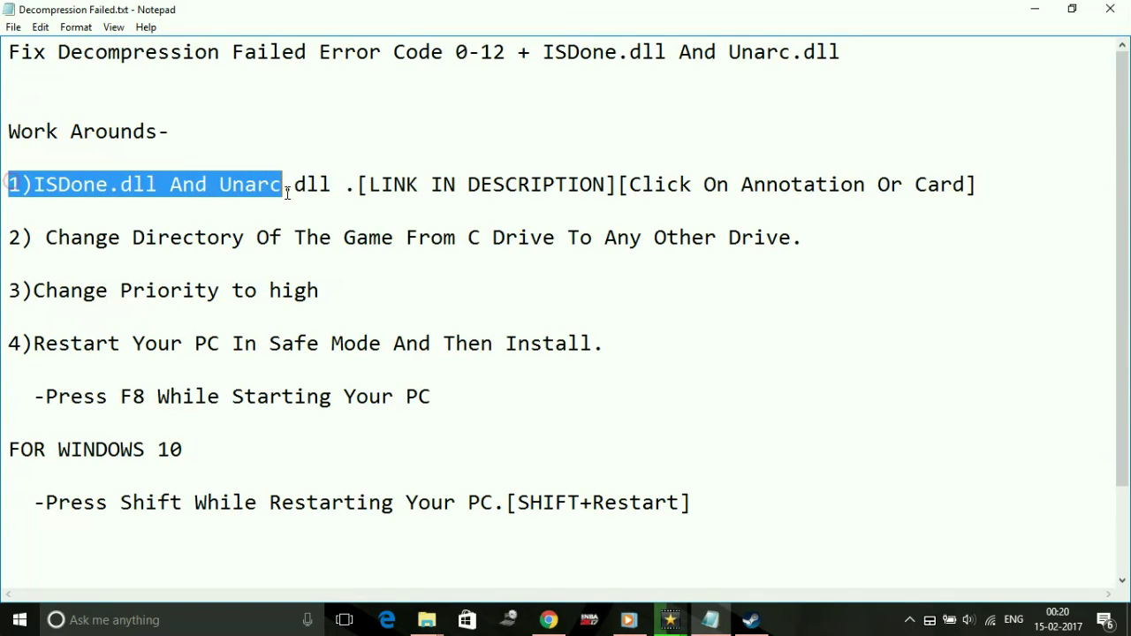
# Step: Highlight the [LINK IN DESCRIPTION] note, the whole first line, and the annotation note
pyautogui.click(360, 184)
pyautogui.moveTo(357, 184); pyautogui.dragTo(610, 186)
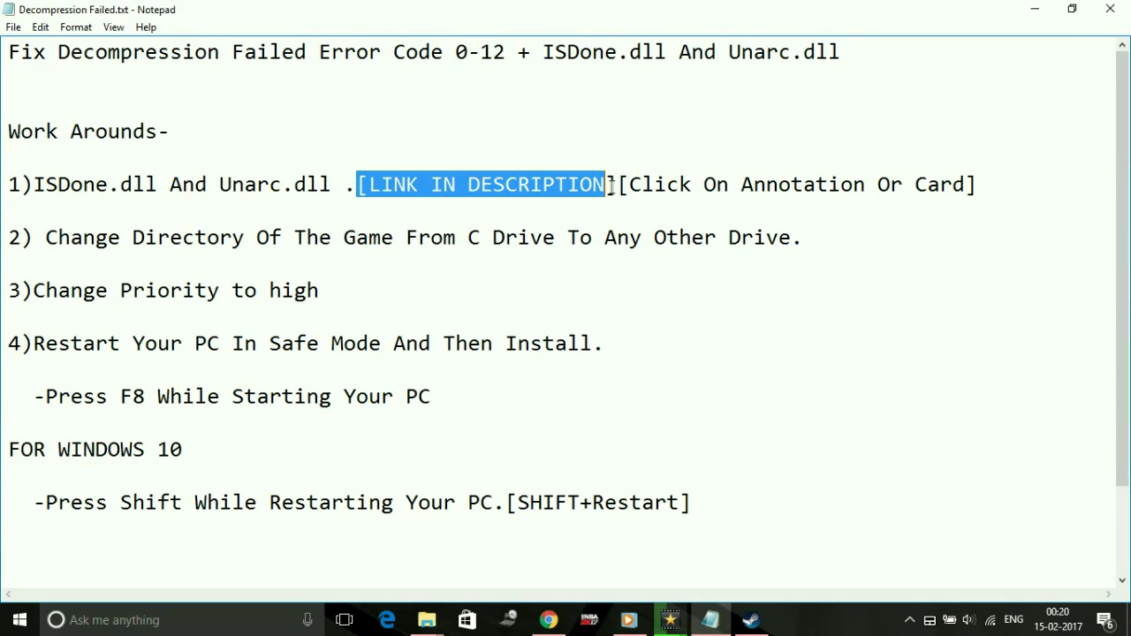
pyautogui.click(633, 150)
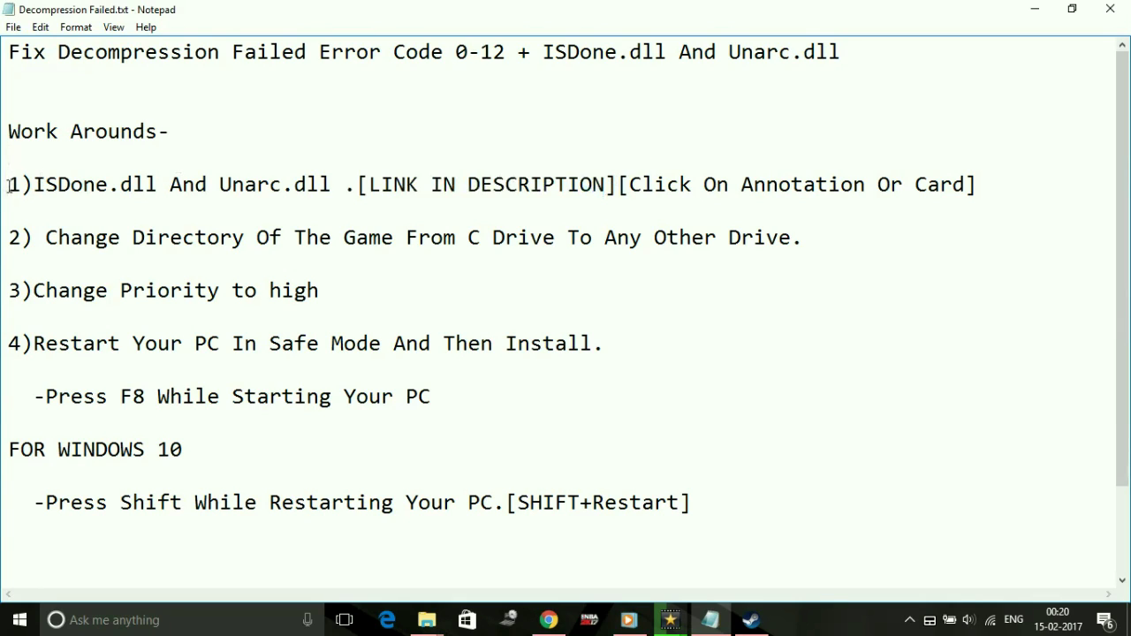
pyautogui.moveTo(9, 184); pyautogui.dragTo(274, 217)
pyautogui.click(274, 218)
pyautogui.moveTo(622, 185)
pyautogui.mouseDown()
pyautogui.moveTo(899, 195)
pyautogui.moveTo(1005, 183)
pyautogui.mouseUp()
pyautogui.click(792, 205)
# Step: Highlight the annotation note's end, then the first workaround's dll names again
pyautogui.moveTo(917, 182); pyautogui.dragTo(1030, 179)
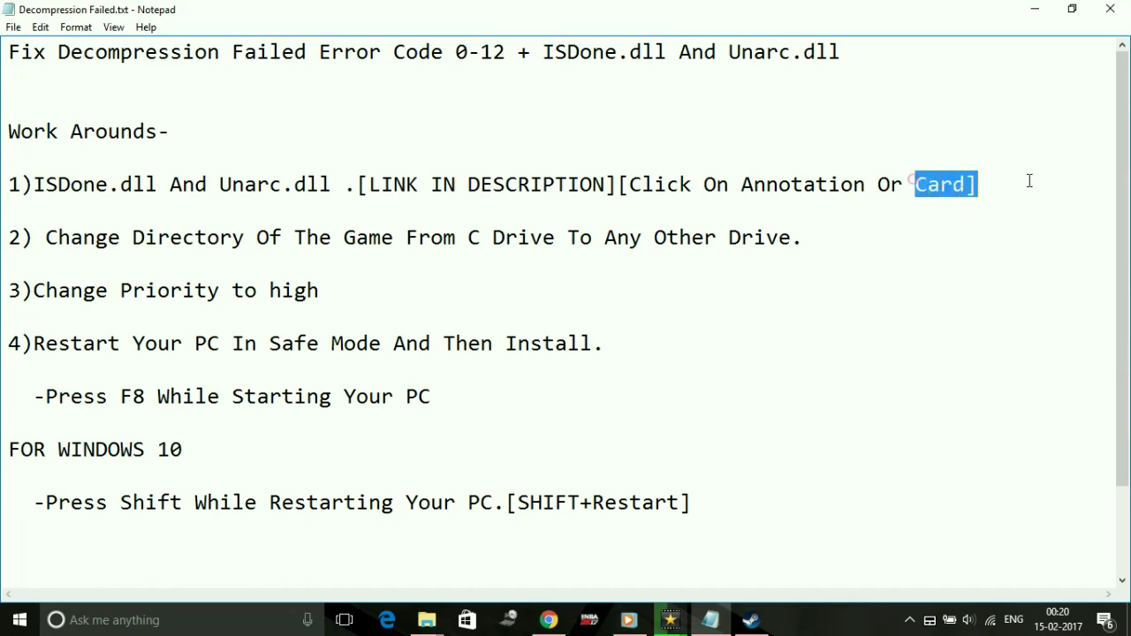
pyautogui.click(963, 107)
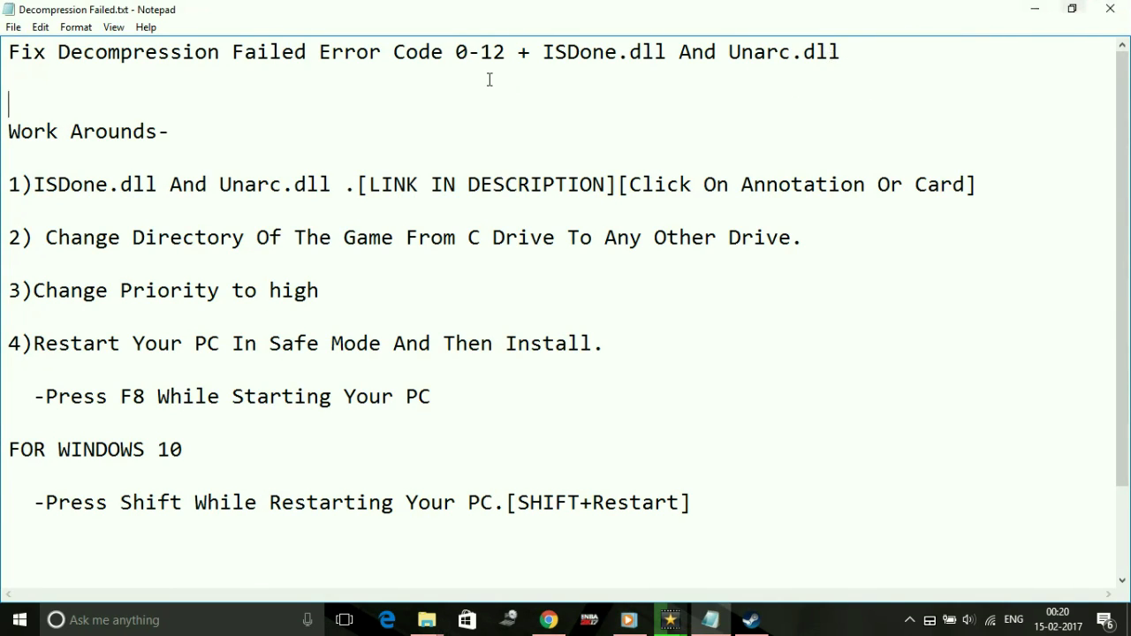
pyautogui.click(10, 188)
pyautogui.moveTo(9, 186); pyautogui.dragTo(346, 181)
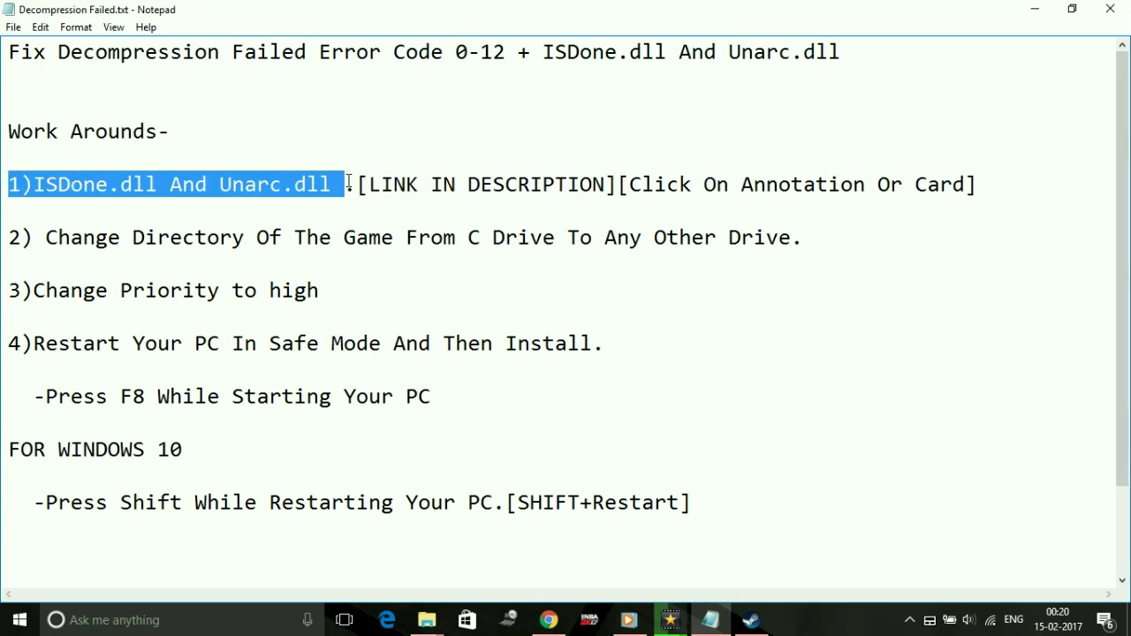
# Step: Highlight the '2) Change Directory' workaround about moving the game off drive C
pyautogui.click(23, 216)
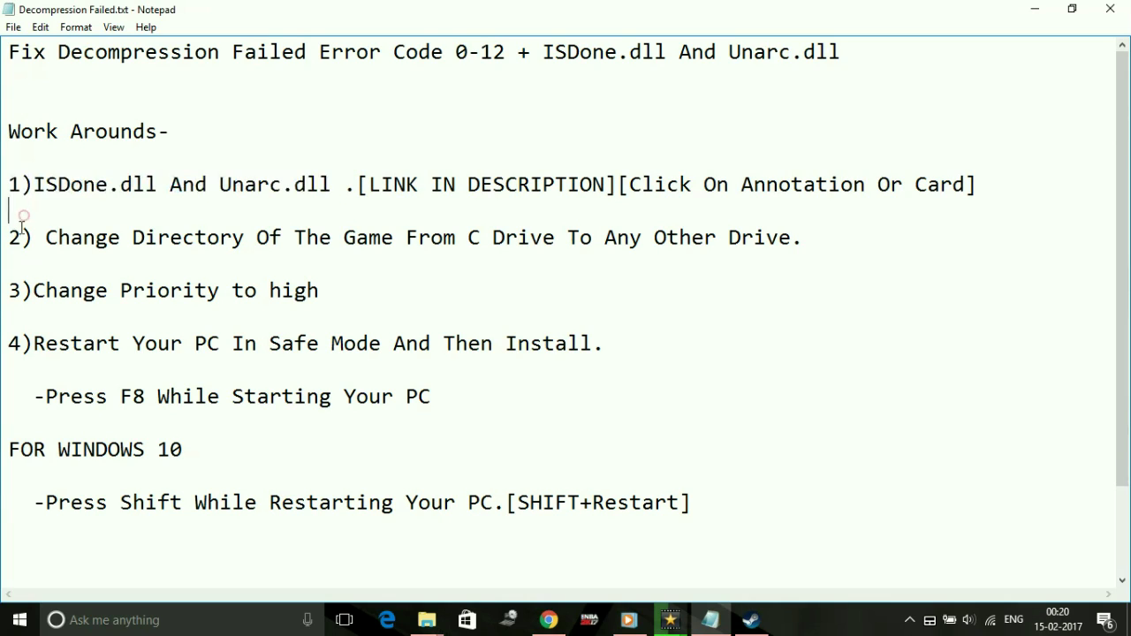
pyautogui.moveTo(11, 237); pyautogui.dragTo(44, 237)
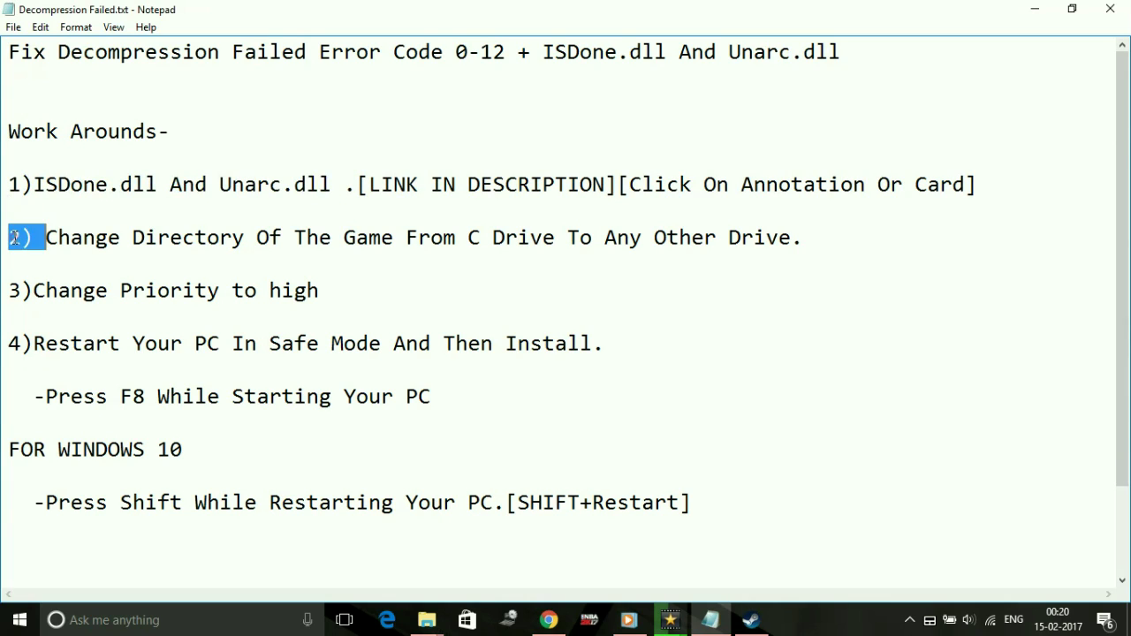
pyautogui.click(15, 237)
pyautogui.press('Up')
pyautogui.moveTo(358, 213); pyautogui.dragTo(662, 255)
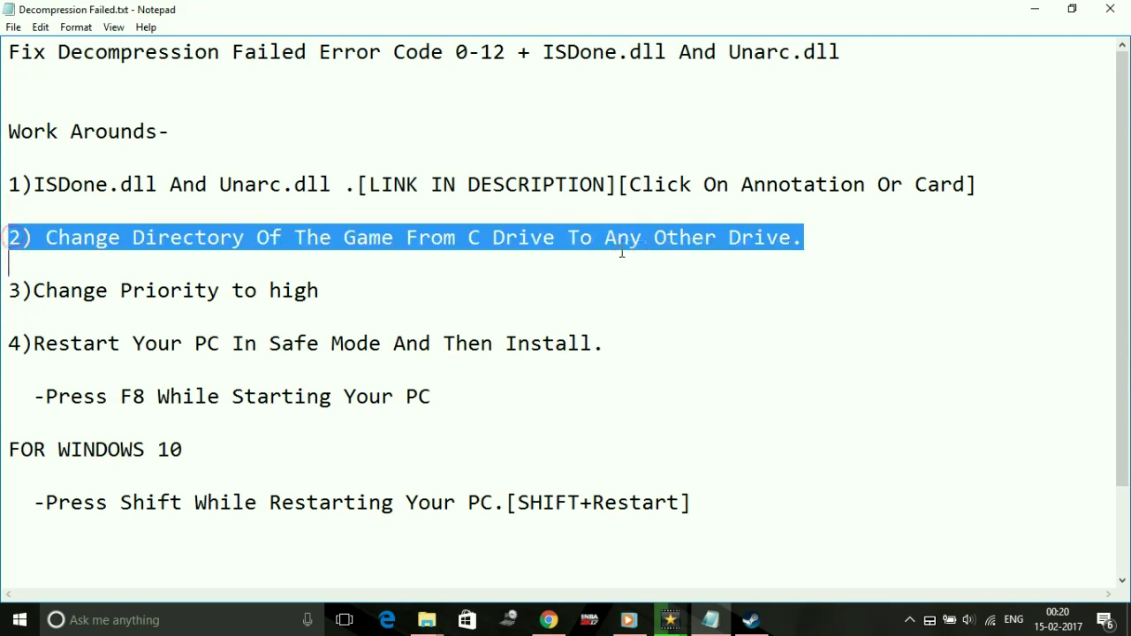
pyautogui.click(566, 313)
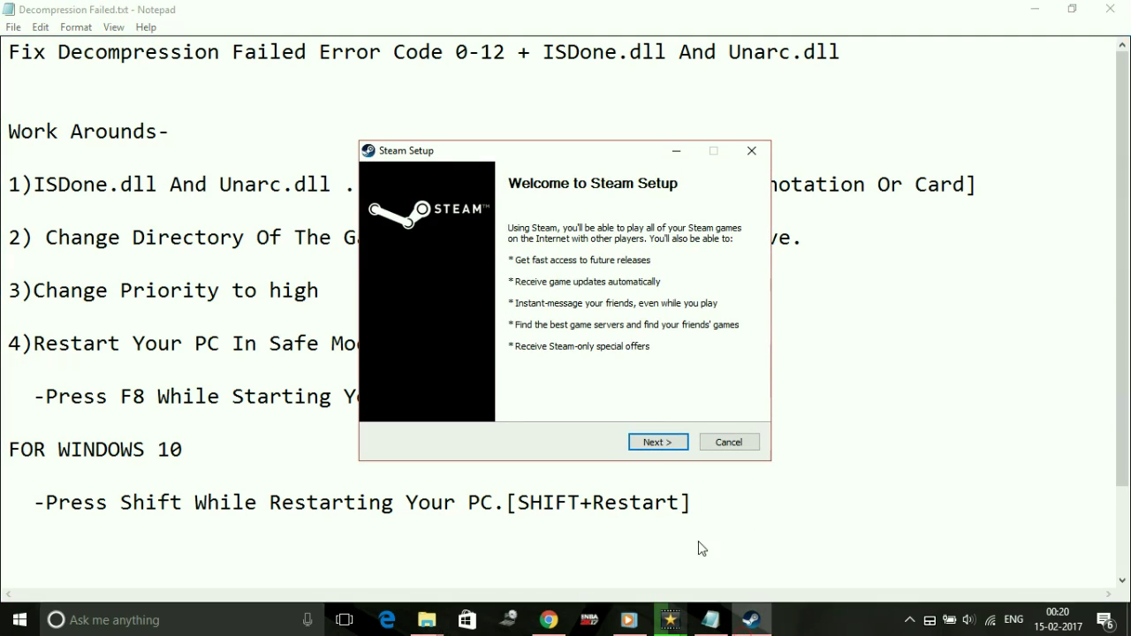
# Step: Accept the Steam Setup licence agreement and keep English as the language
pyautogui.click(641, 451)
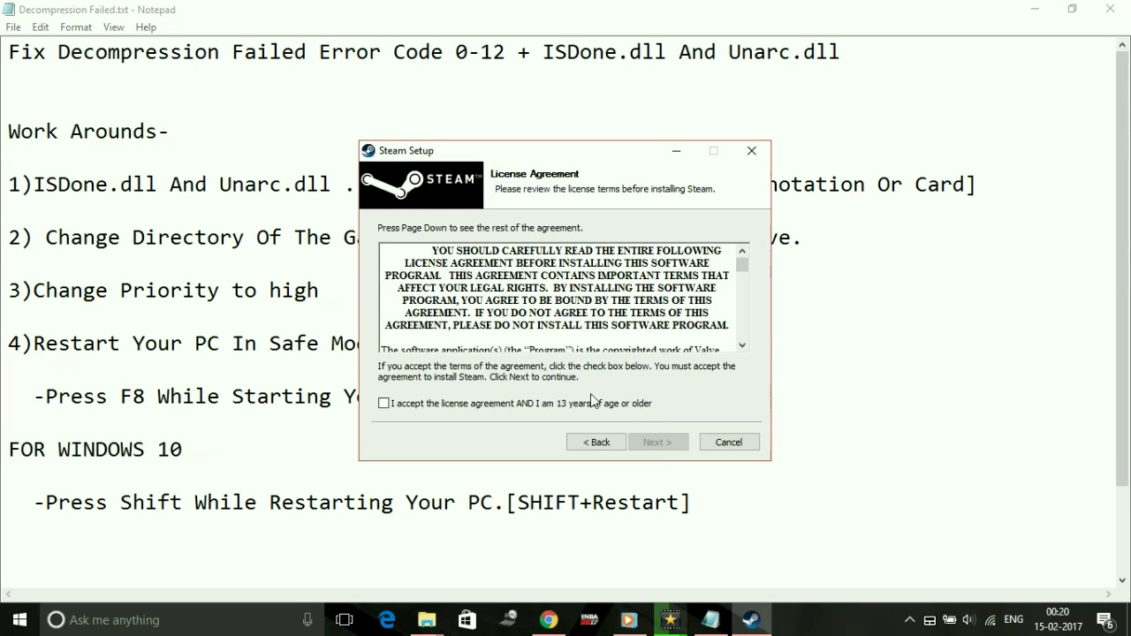
pyautogui.click(590, 403)
pyautogui.click(653, 441)
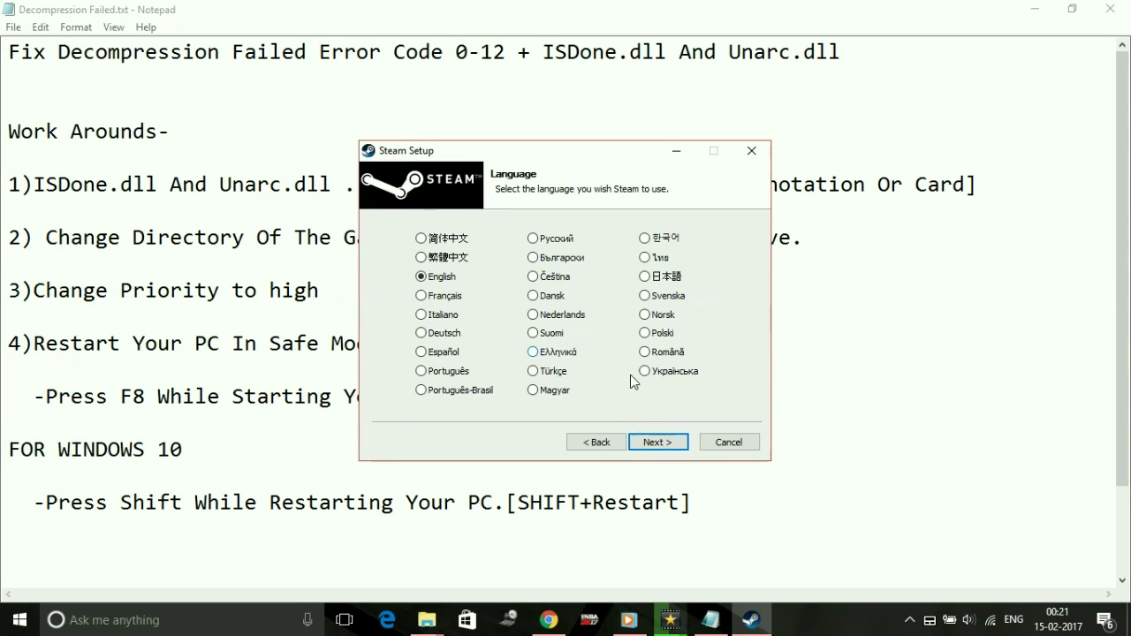
pyautogui.click(656, 442)
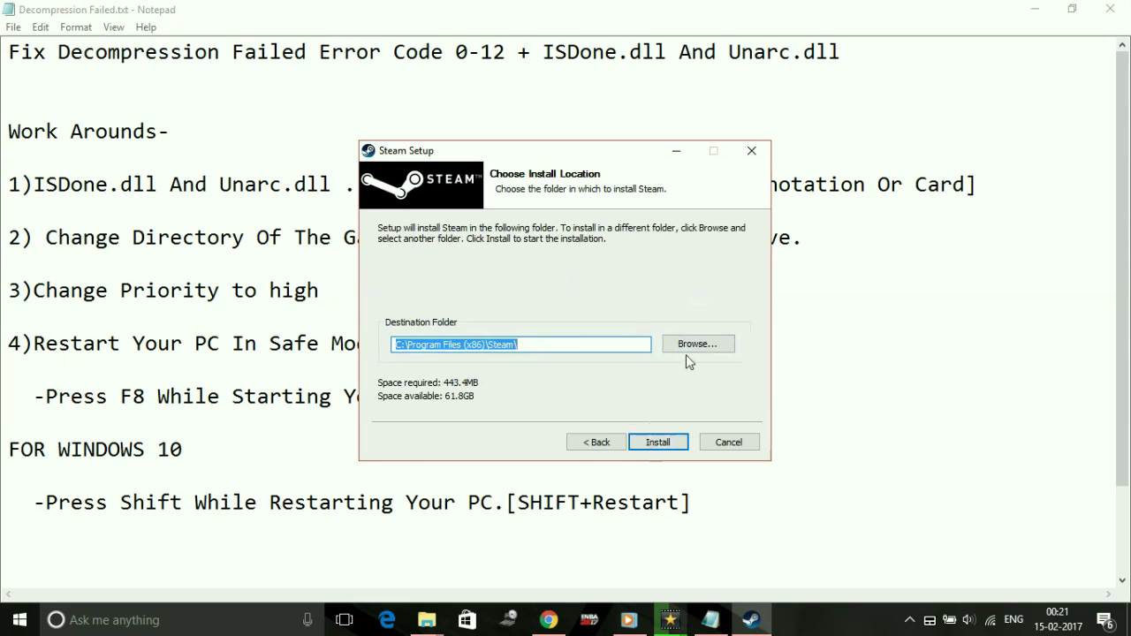
# Step: Set the install folder to Local Disk (D:), then highlight the third, high-priority workaround
pyautogui.click(431, 345)
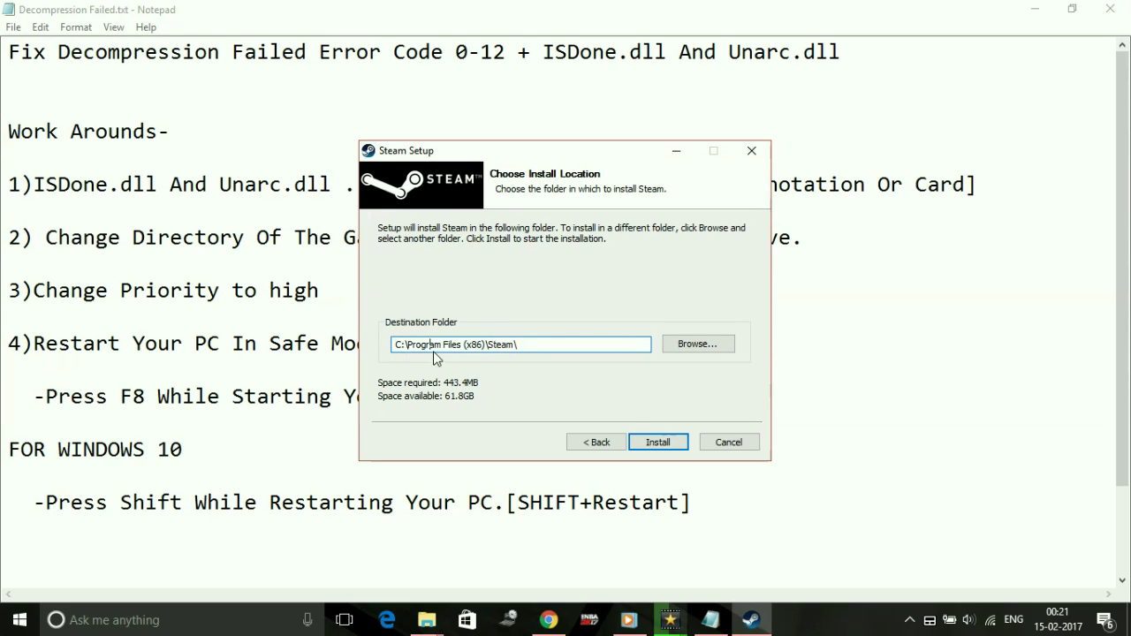
pyautogui.click(694, 347)
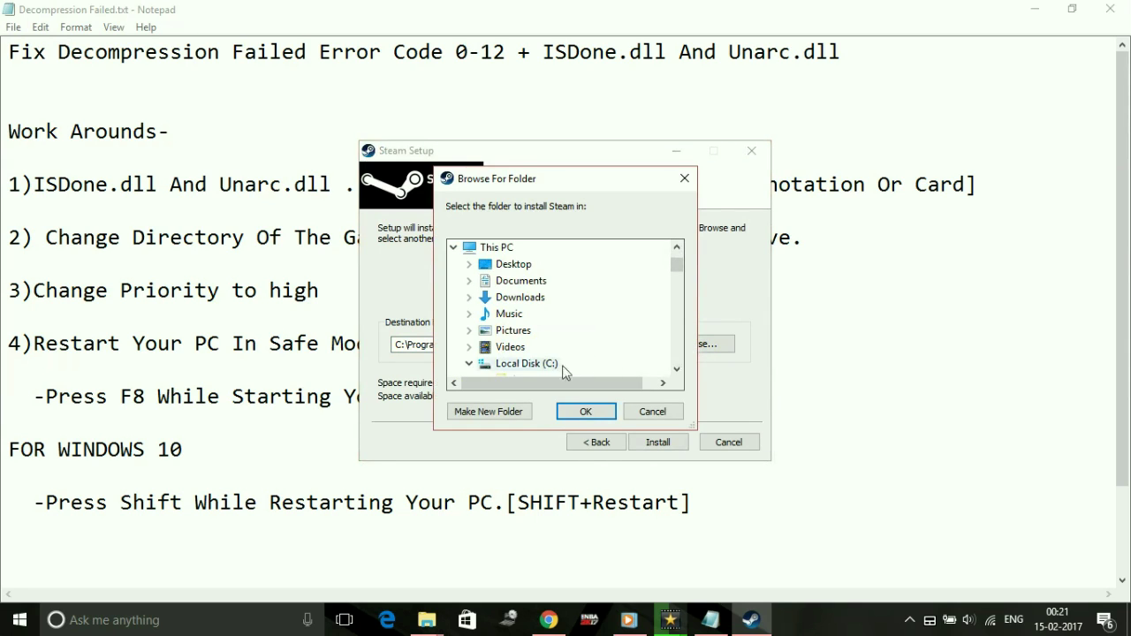
pyautogui.click(678, 371)
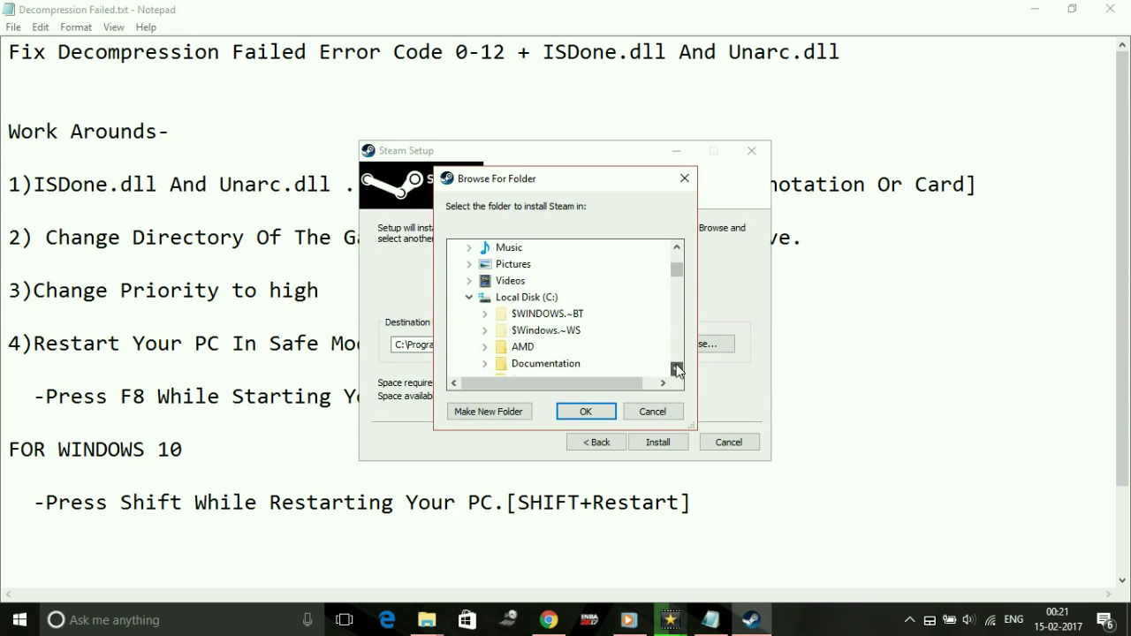
pyautogui.moveTo(677, 371); pyautogui.dragTo(676, 365)
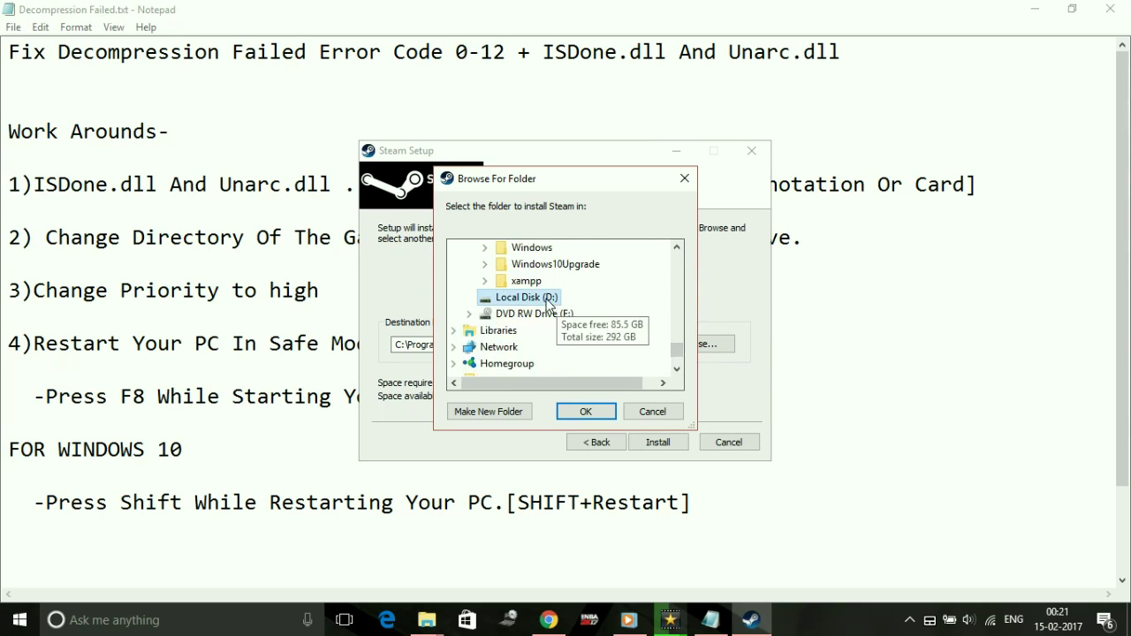
pyautogui.click(526, 293)
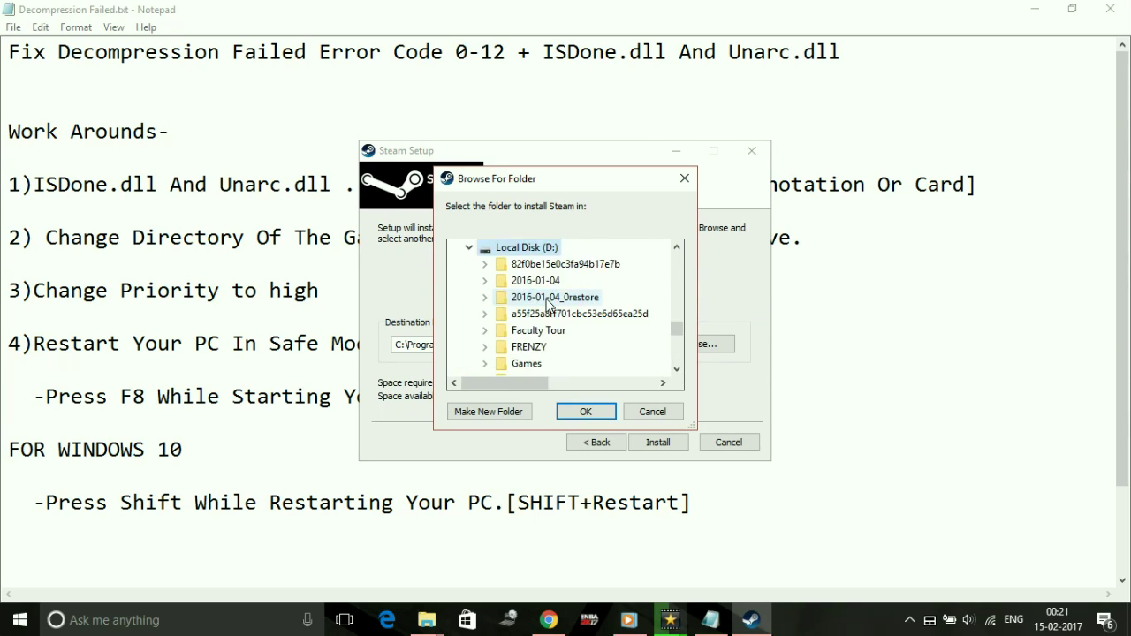
pyautogui.click(584, 417)
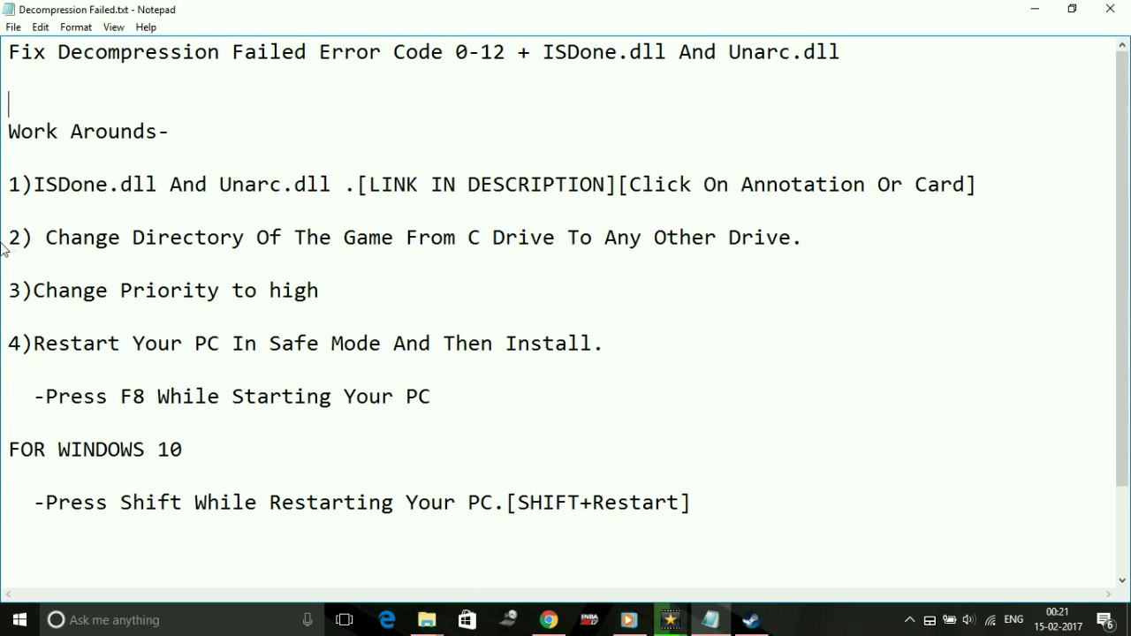
pyautogui.click(5, 282)
pyautogui.keyDown('shift'); pyautogui.click(336, 279); pyautogui.keyUp('shift')
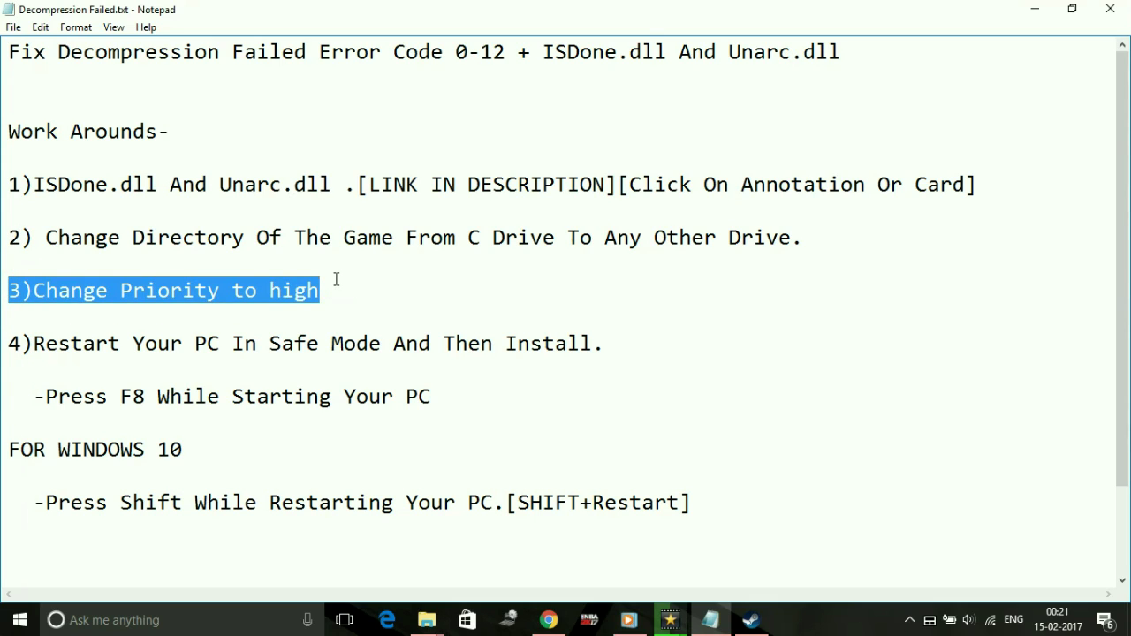
# Step: Bring Steam Setup back, move it down, and launch Task Manager from the taskbar menu
pyautogui.click(751, 619)
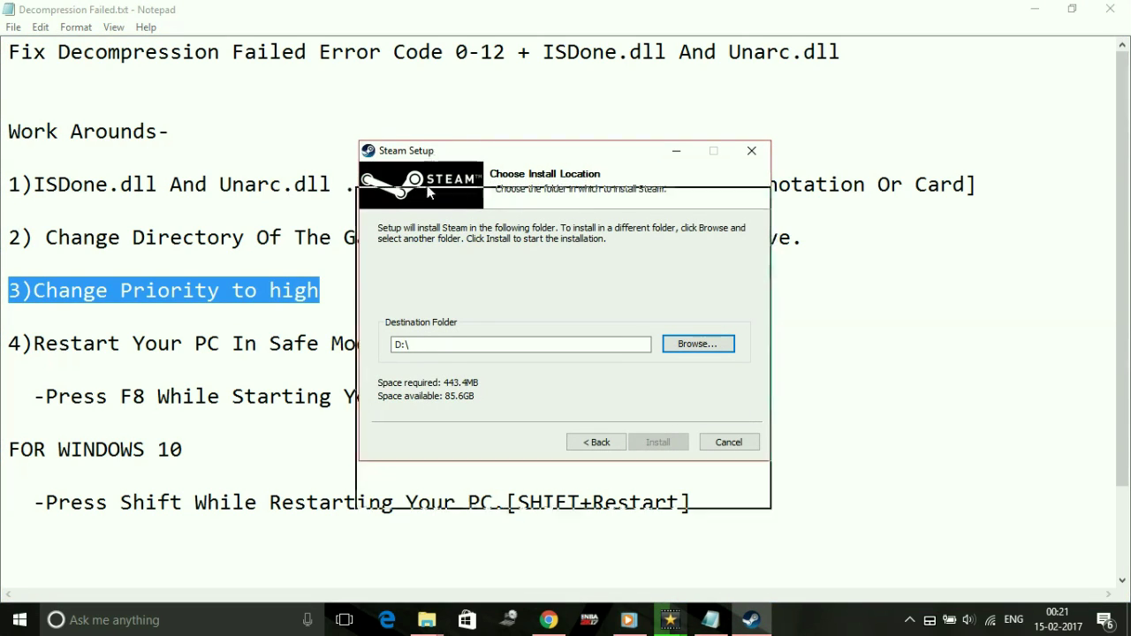
pyautogui.moveTo(460, 149); pyautogui.dragTo(460, 209)
pyautogui.rightClick(822, 619)
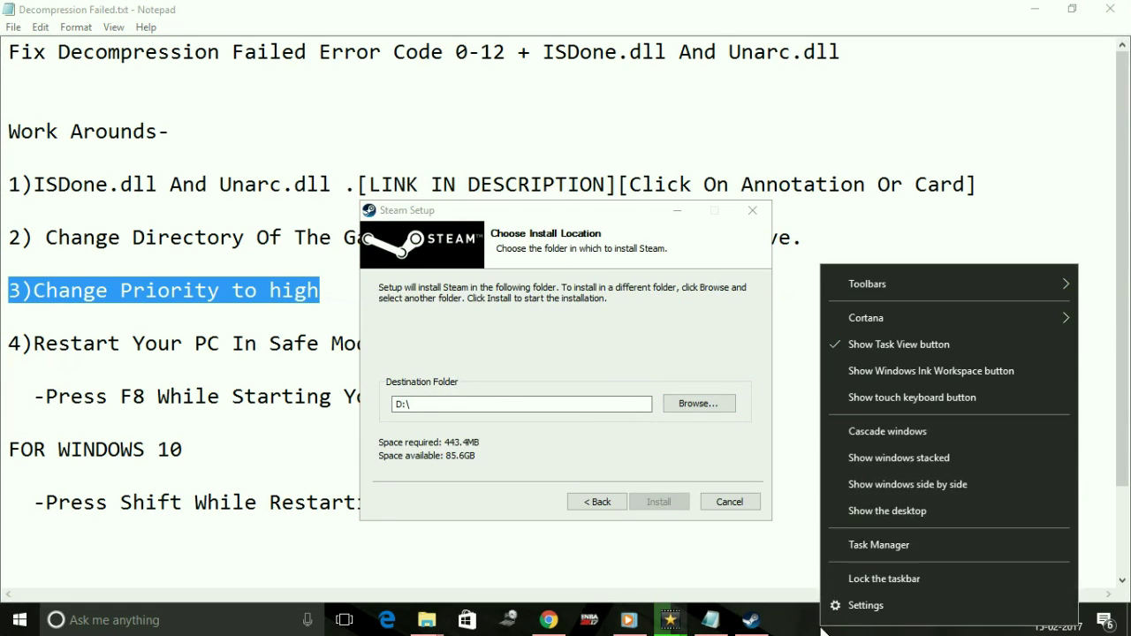
pyautogui.click(866, 545)
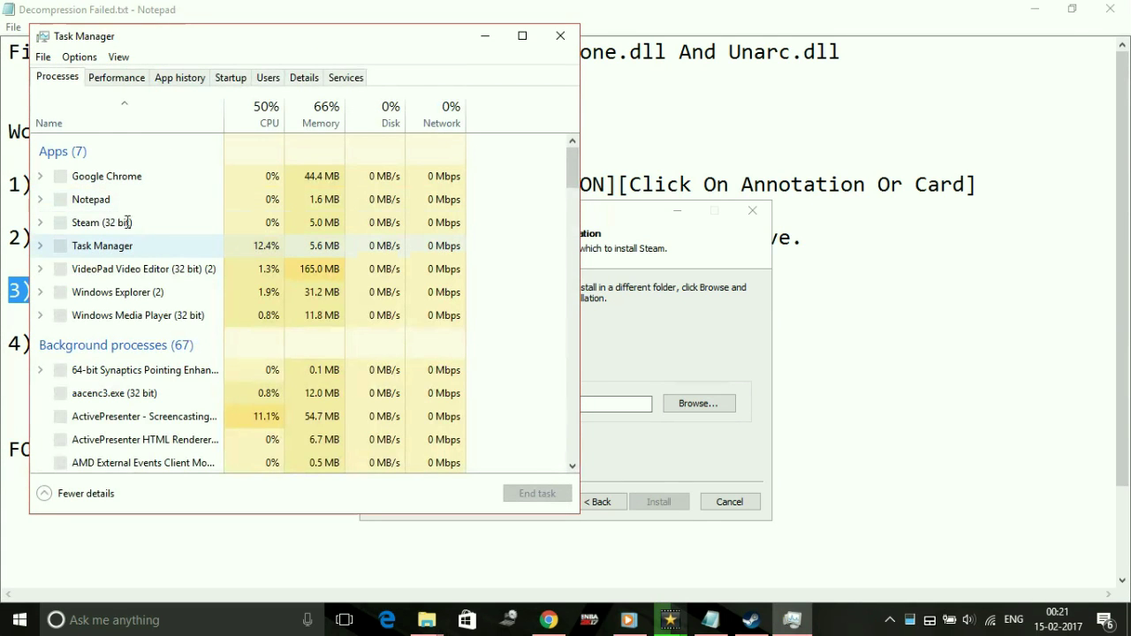
# Step: Give SteamSetup.exe High priority from Steam's details view, then close Task Manager
pyautogui.rightClick(83, 229)
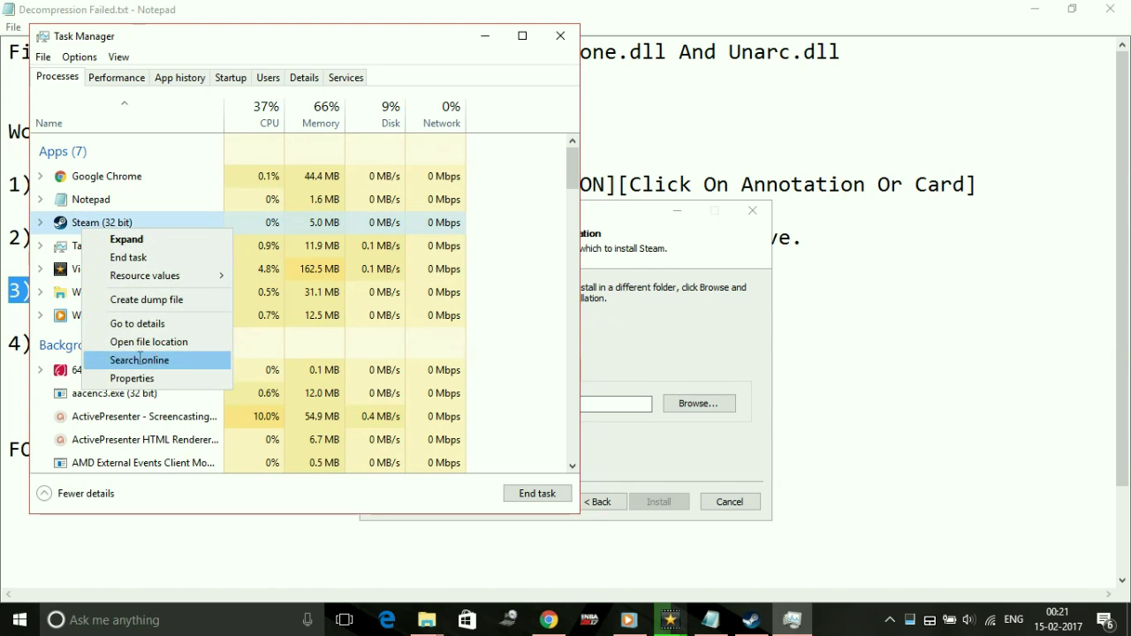
pyautogui.click(182, 324)
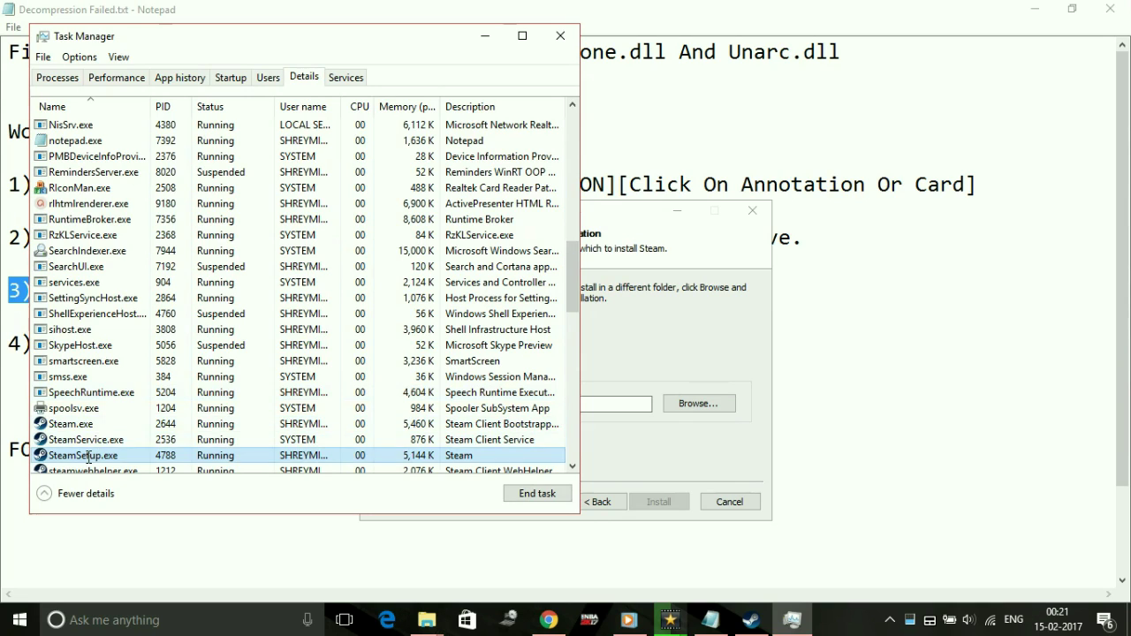
pyautogui.rightClick(87, 457)
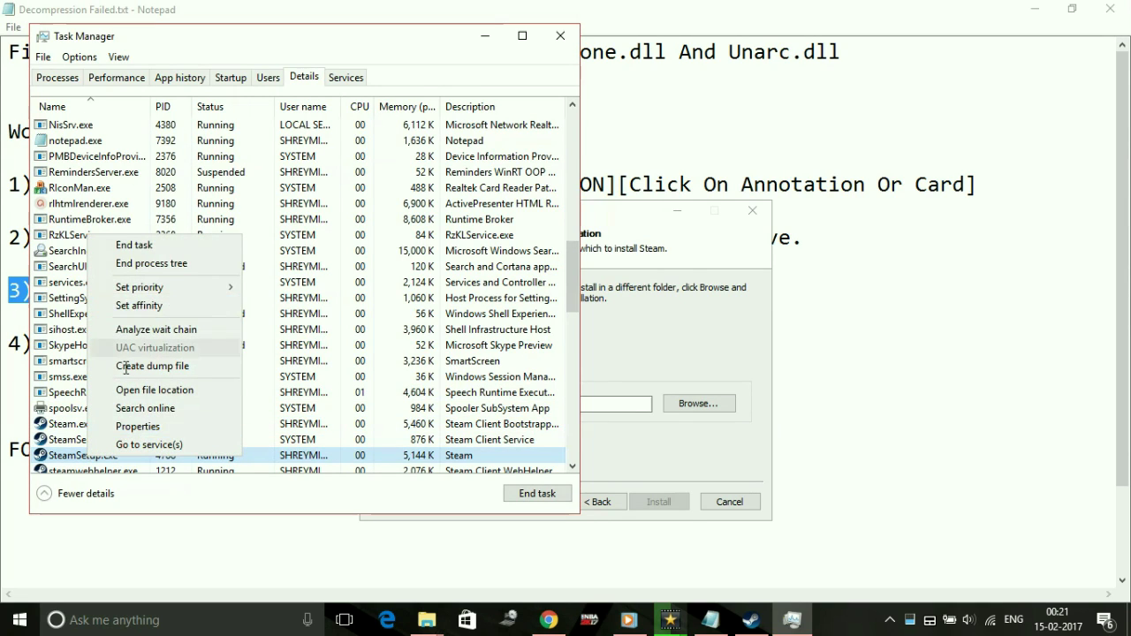
pyautogui.moveTo(140, 287)
pyautogui.click(287, 304)
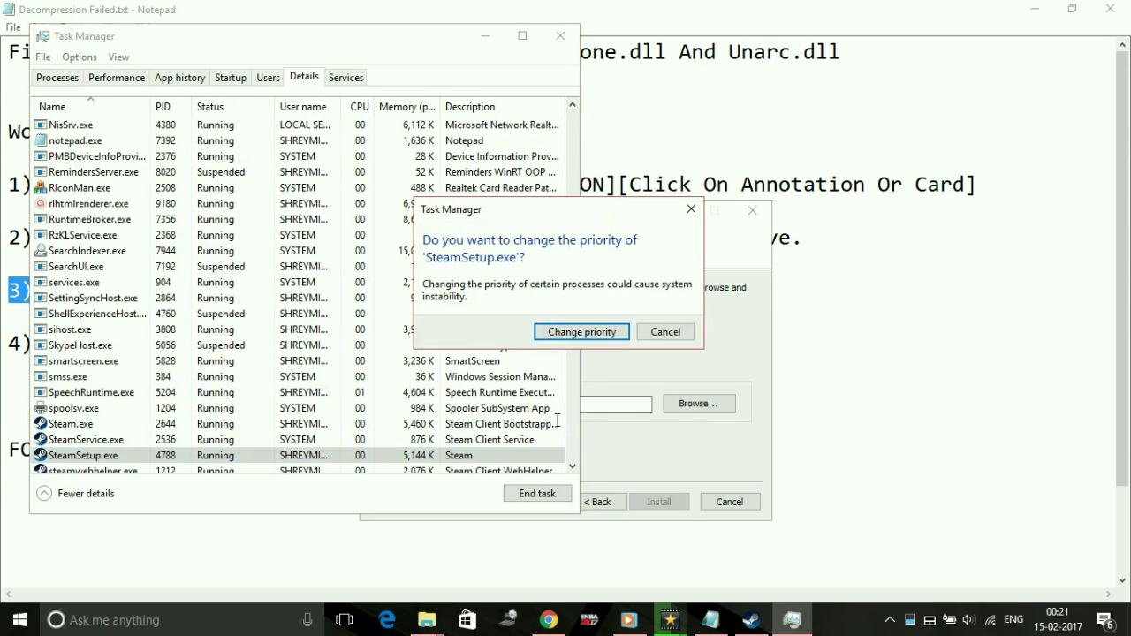
pyautogui.click(574, 339)
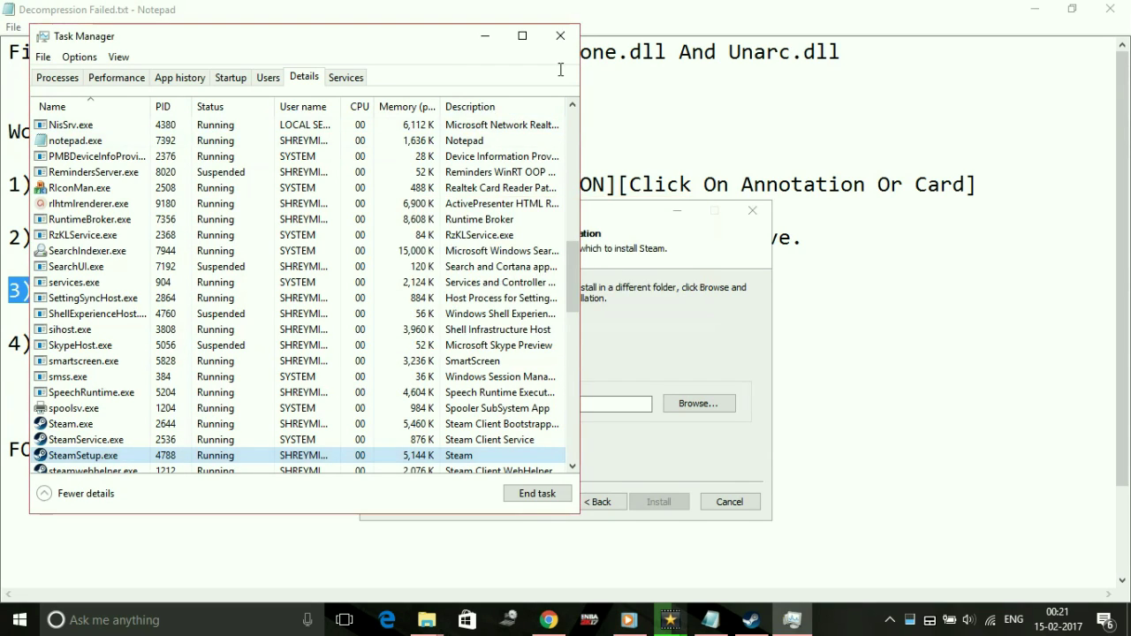
pyautogui.click(557, 23)
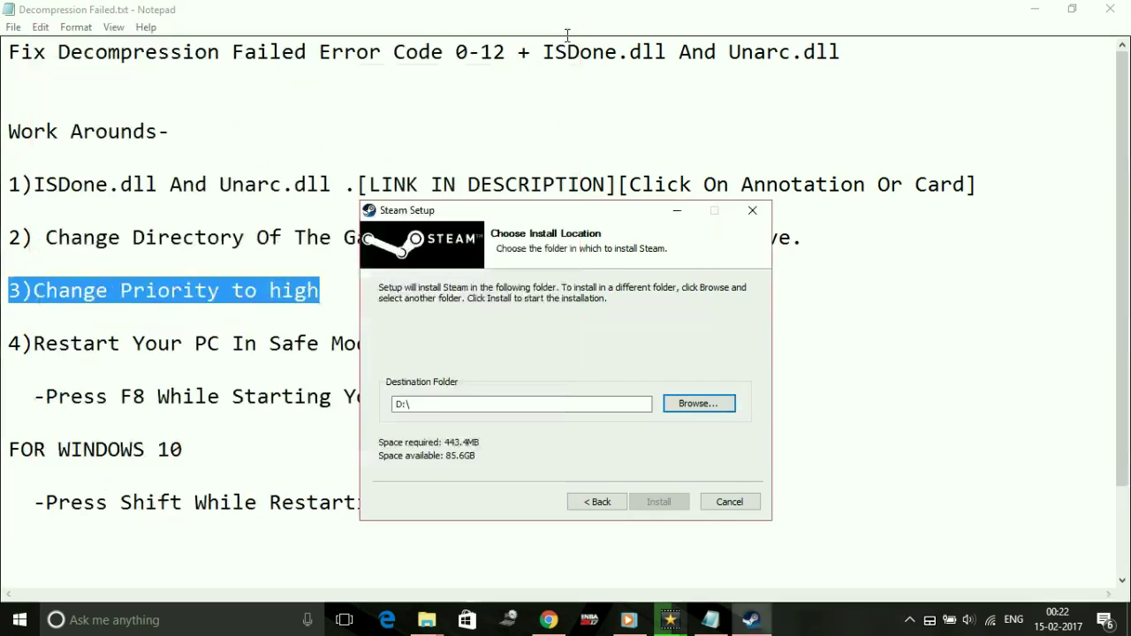
# Step: Close Steam Setup and highlight the fourth, Safe Mode workaround line
pyautogui.click(752, 210)
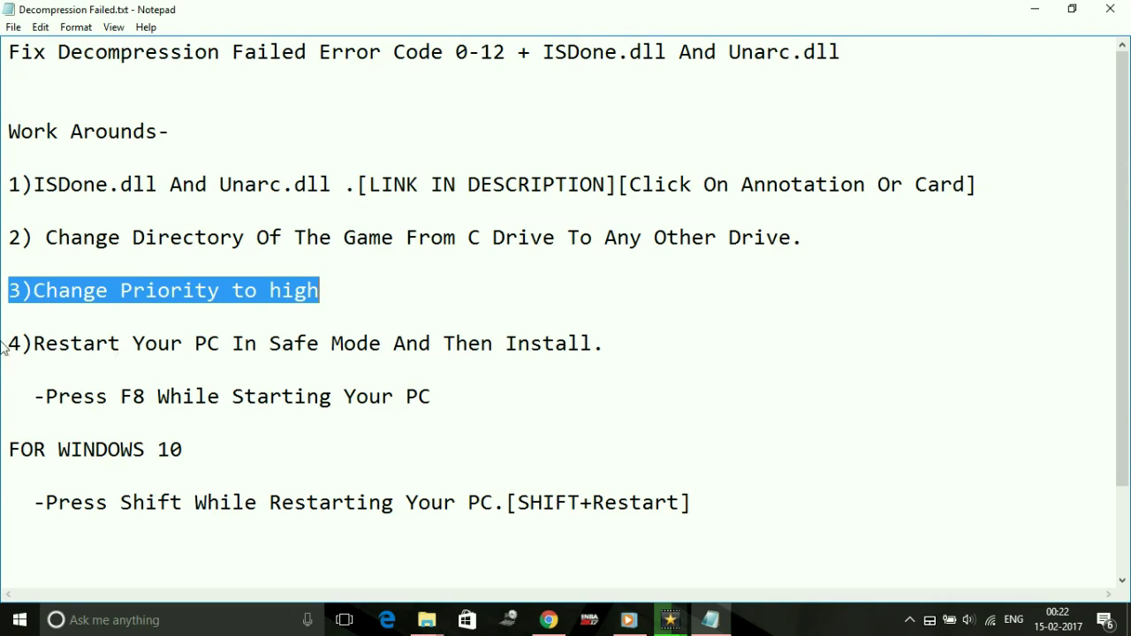
pyautogui.moveTo(11, 343); pyautogui.dragTo(618, 346)
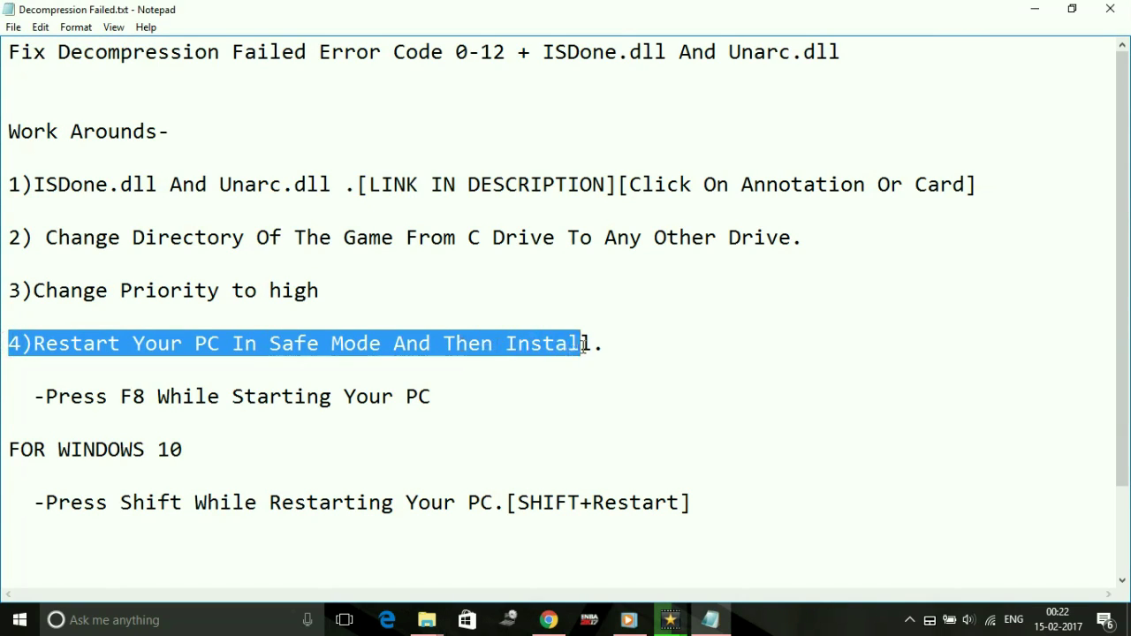
pyautogui.click(708, 346)
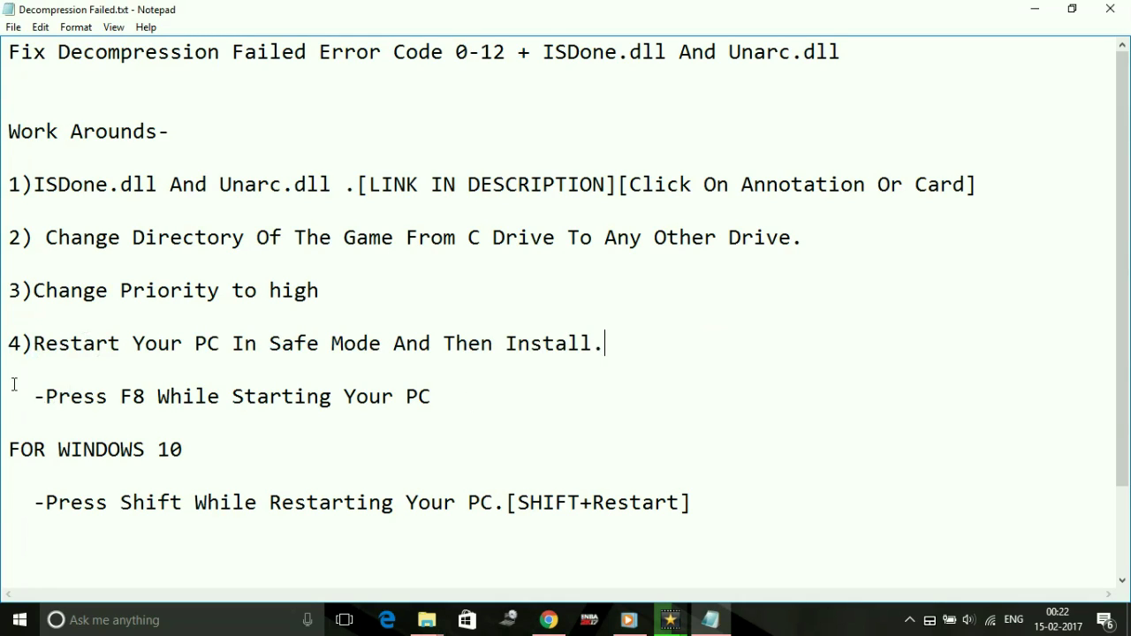
# Step: Highlight the '-Press F8' line and the safe-mode steps down to [SHIFT+Restart]
pyautogui.moveTo(34, 396); pyautogui.dragTo(219, 396)
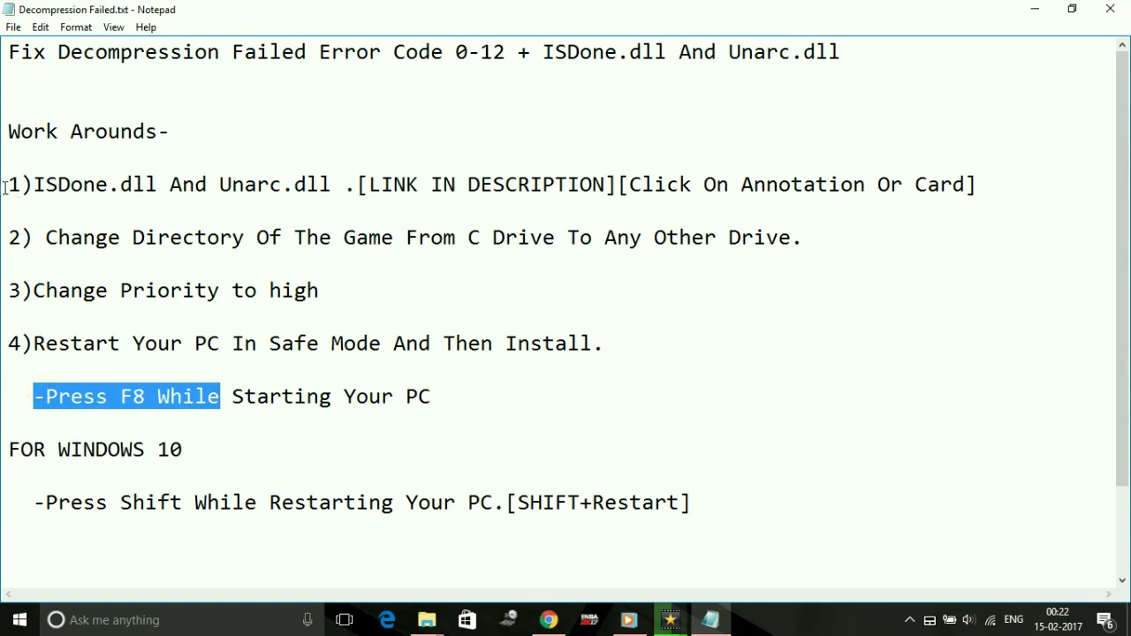
pyautogui.click(380, 283)
pyautogui.doubleClick(35, 396)
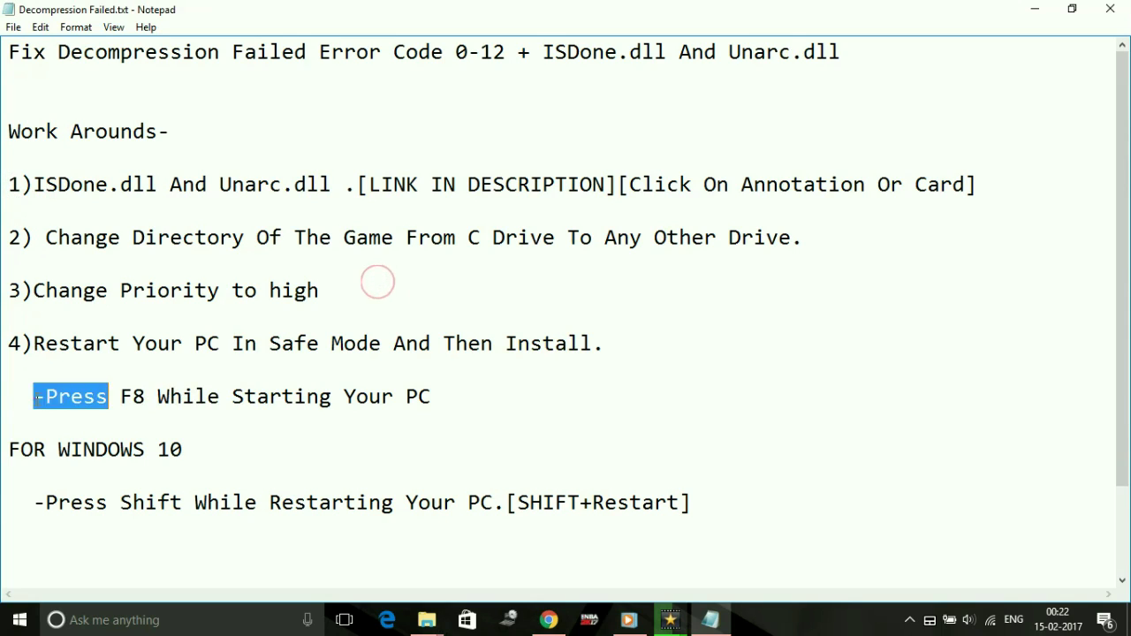
pyautogui.moveTo(33, 396)
pyautogui.mouseDown()
pyautogui.moveTo(437, 368)
pyautogui.moveTo(433, 396)
pyautogui.mouseUp()
pyautogui.click(427, 396)
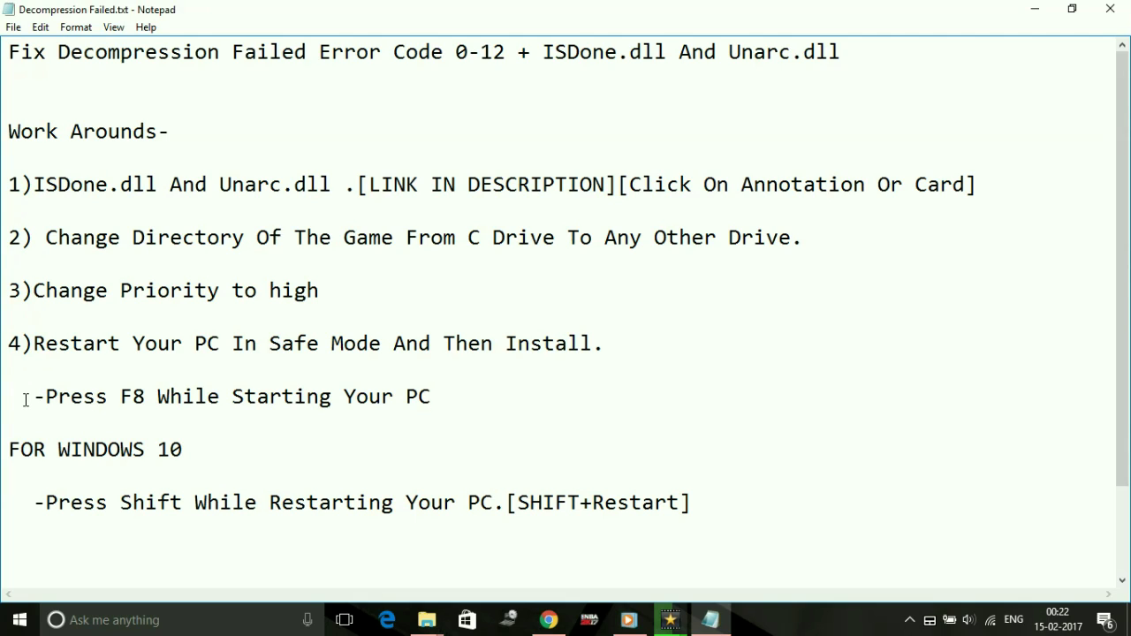
pyautogui.moveTo(26, 400); pyautogui.dragTo(320, 550)
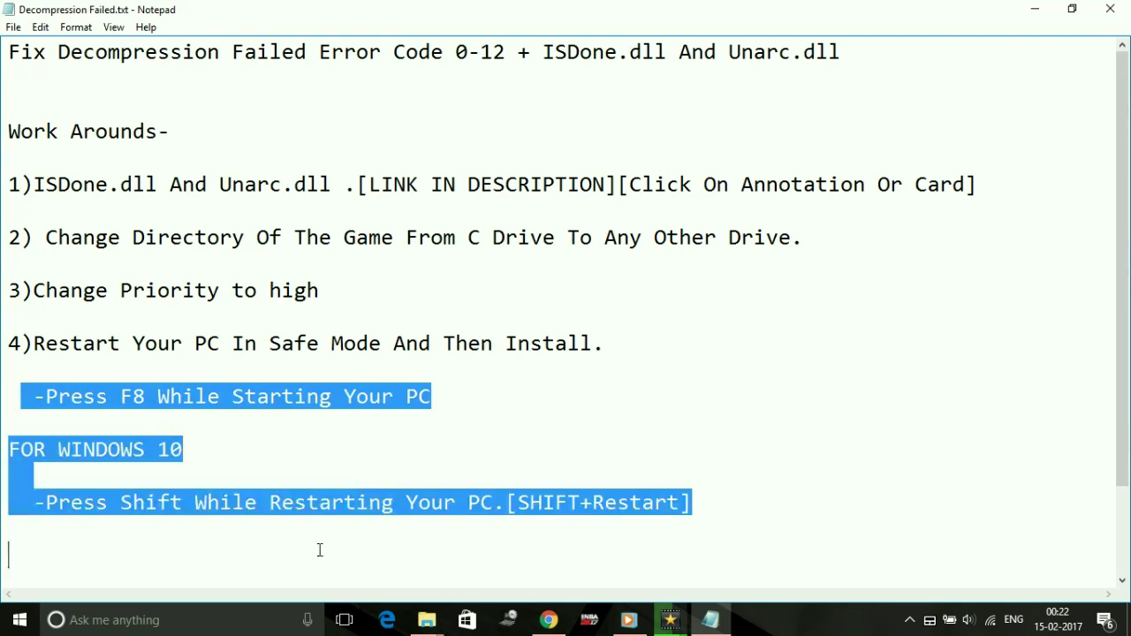
pyautogui.moveTo(21, 397)
pyautogui.mouseDown()
pyautogui.moveTo(38, 342)
pyautogui.moveTo(280, 398)
pyautogui.moveTo(433, 398)
pyautogui.mouseUp()
pyautogui.click(432, 398)
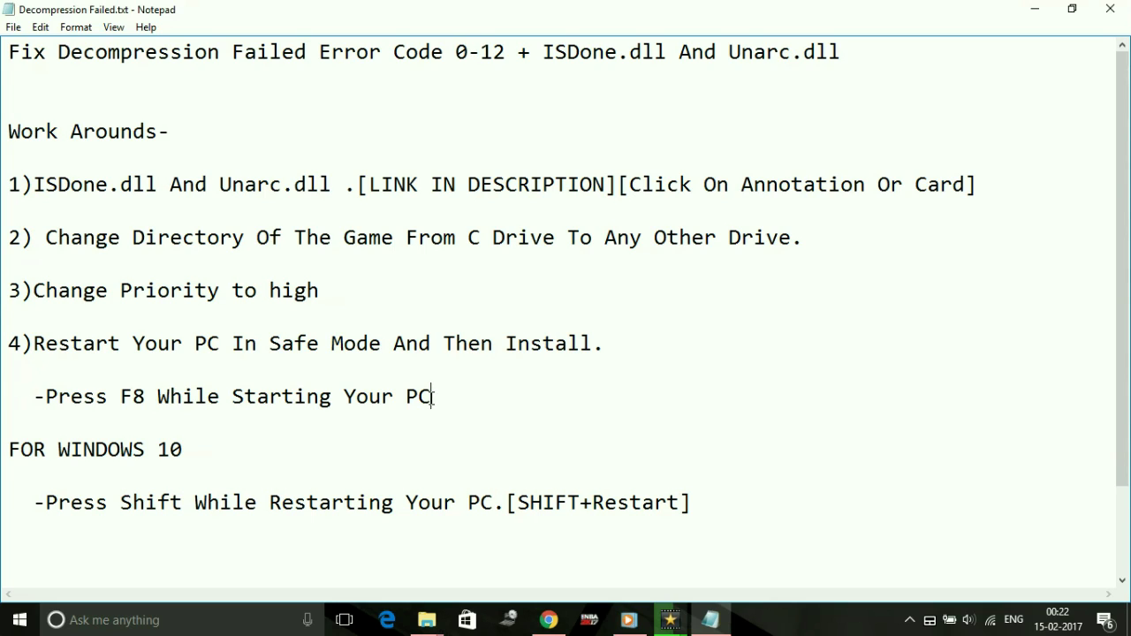
pyautogui.click(433, 397)
pyautogui.click(10, 452)
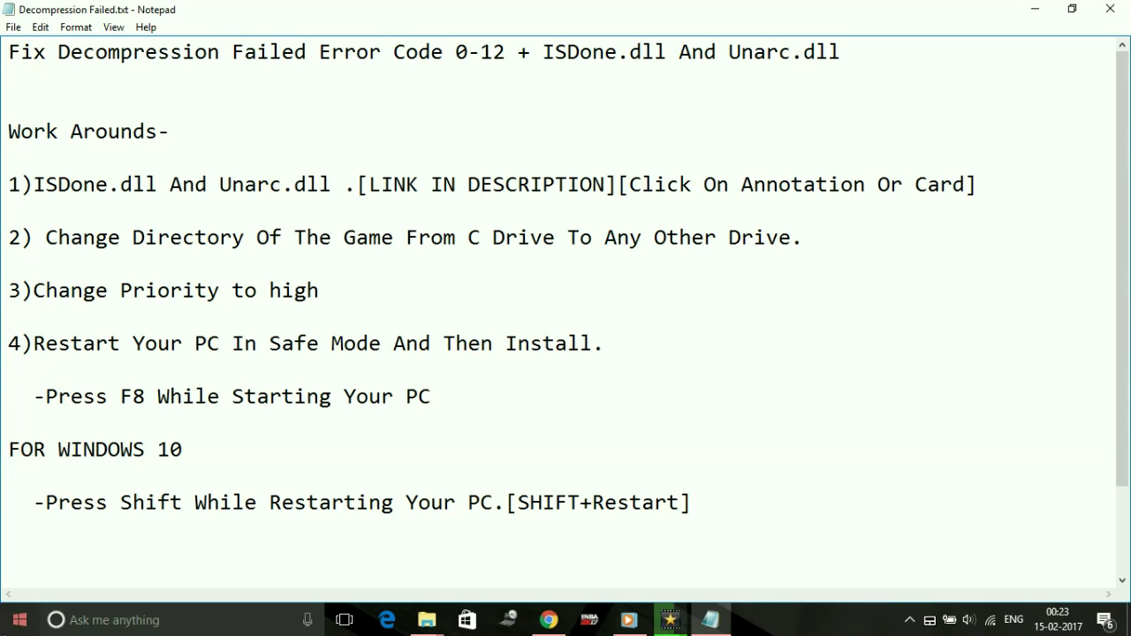
pyautogui.click(19, 620)
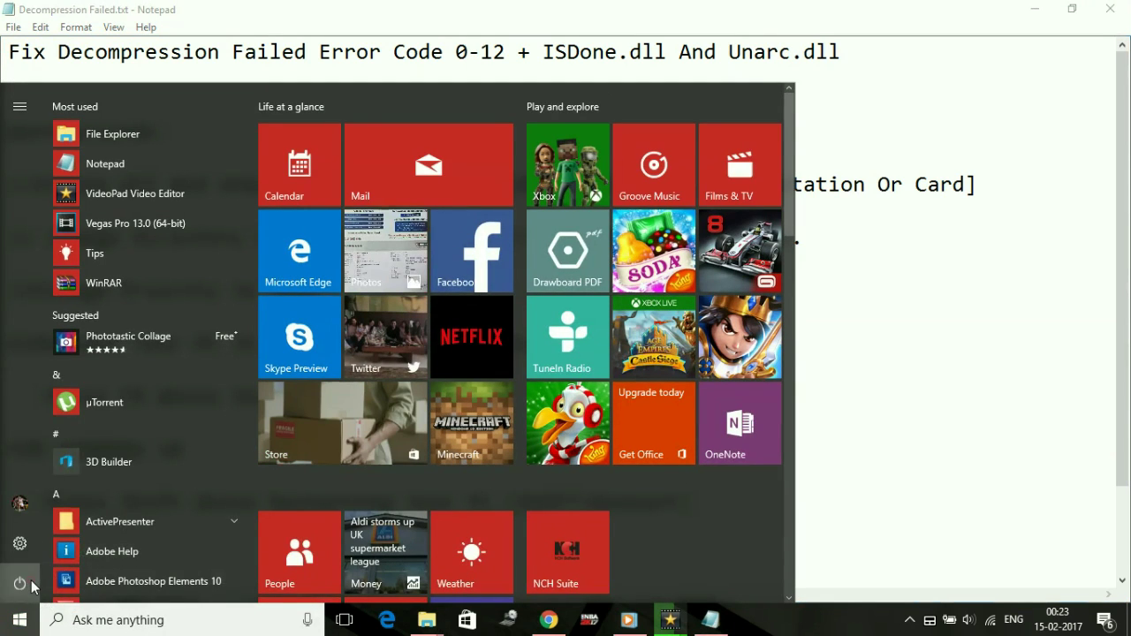
# Step: Show the Start menu's Sleep, Shut down and Restart options, then dismiss the menu
pyautogui.click(19, 583)
pyautogui.click(32, 587)
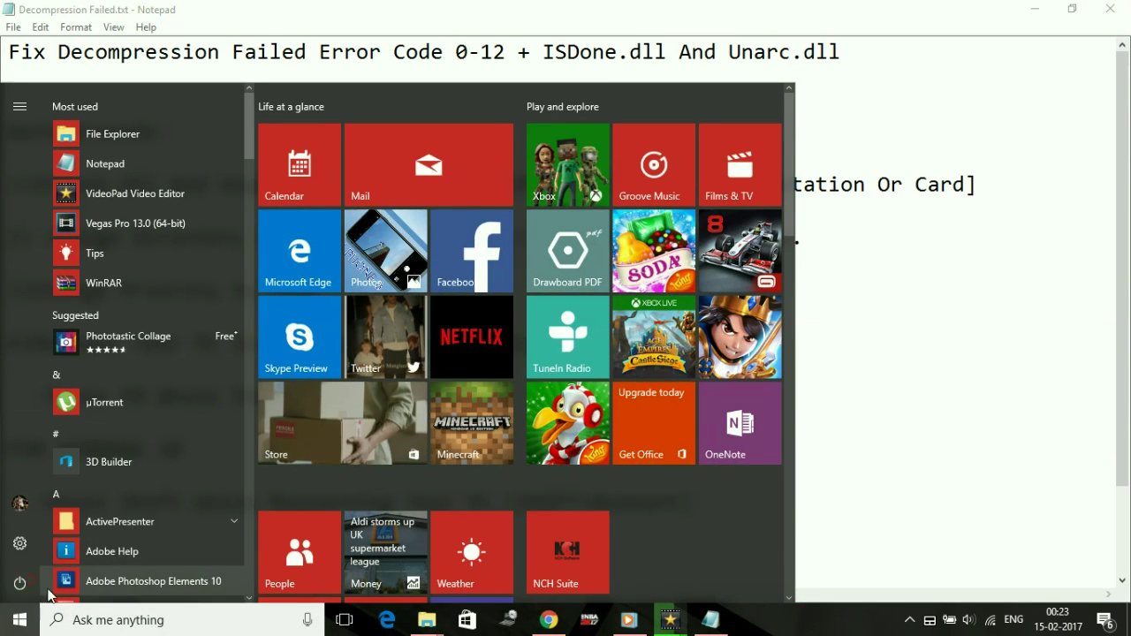
pyautogui.click(32, 586)
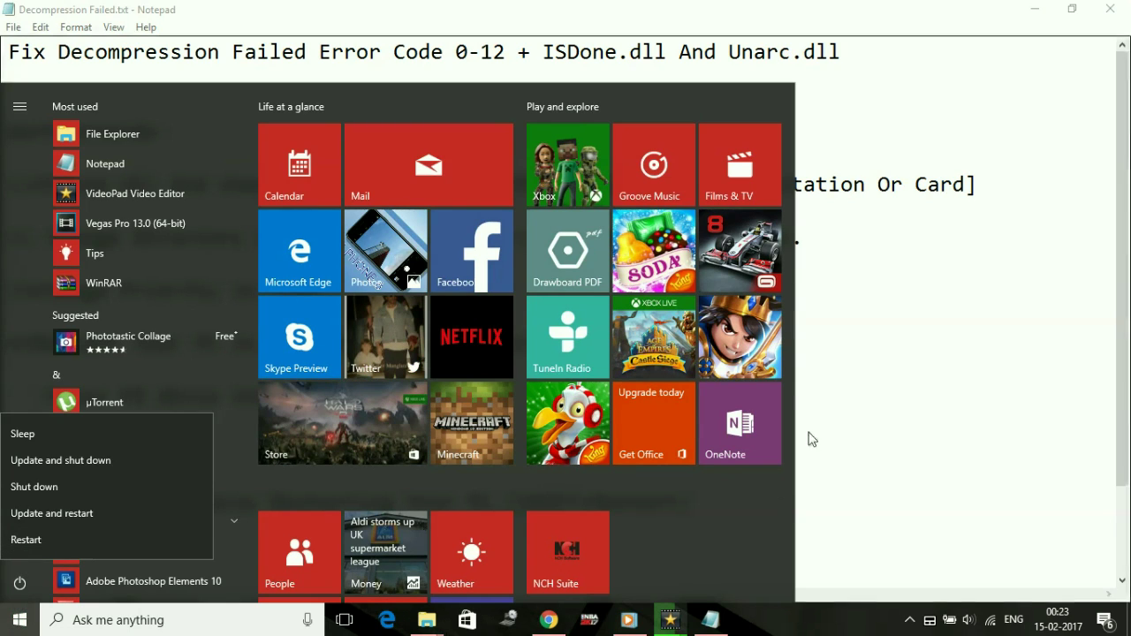
pyautogui.click(901, 348)
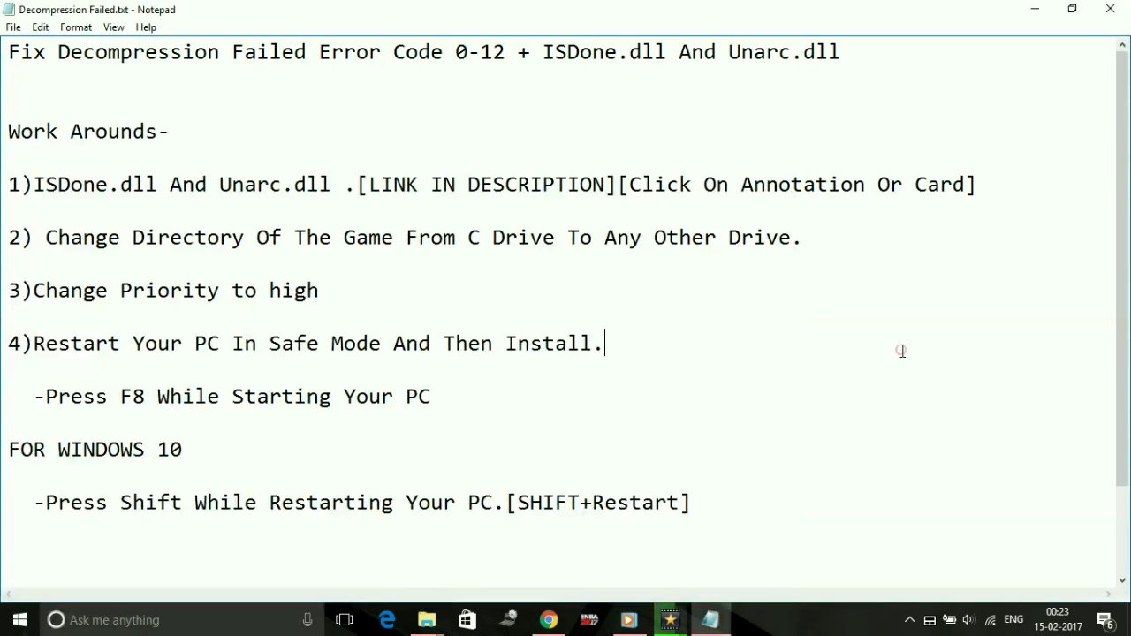
# Step: Highlight the Shift restart instruction and scroll down to the thanks note
pyautogui.click(746, 400)
pyautogui.moveTo(507, 513); pyautogui.dragTo(783, 489)
pyautogui.hotkey('shift', 'Home')
pyautogui.scroll(-2, 783, 489)
# Step: Scroll back up and select the 'Work Arounds-' heading line
pyautogui.press('Up')
pyautogui.press('Up')
pyautogui.press('Up')
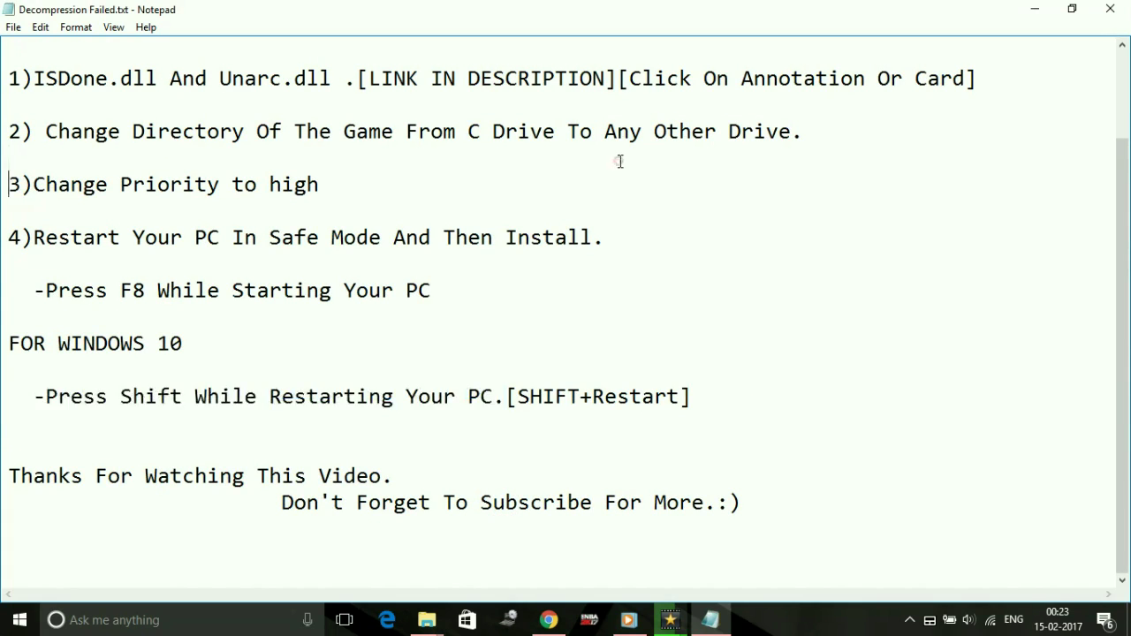
pyautogui.scroll(2, 619, 162)
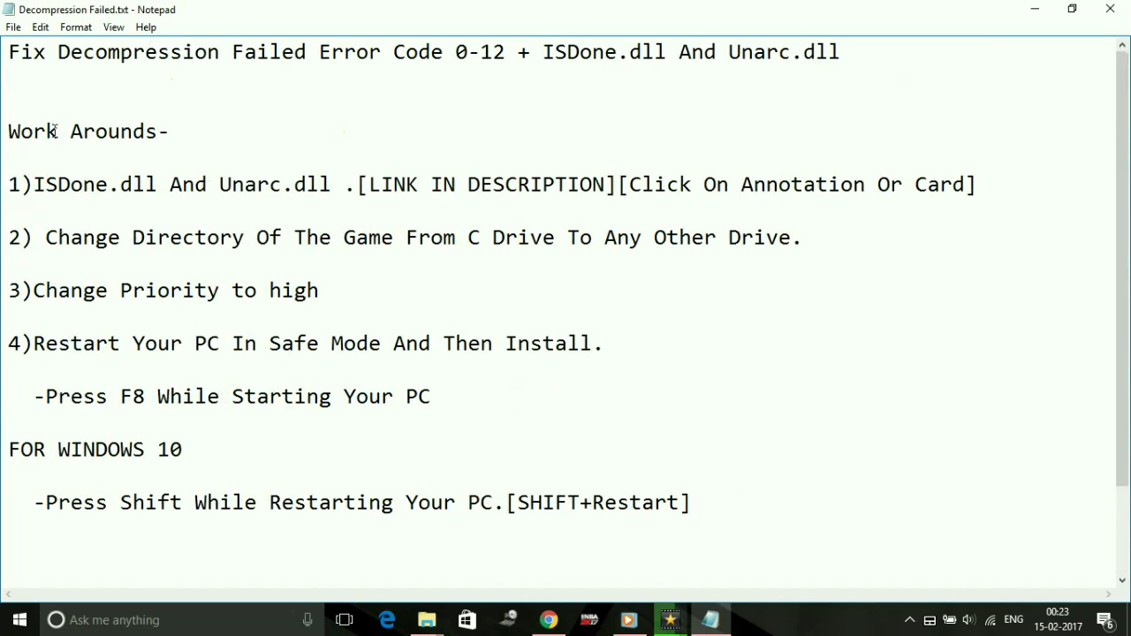
pyautogui.press('Up')
pyautogui.press('Up')
pyautogui.press('Up')
pyautogui.press('Down')
pyautogui.press('Down')
pyautogui.hotkey('shift', 'End')
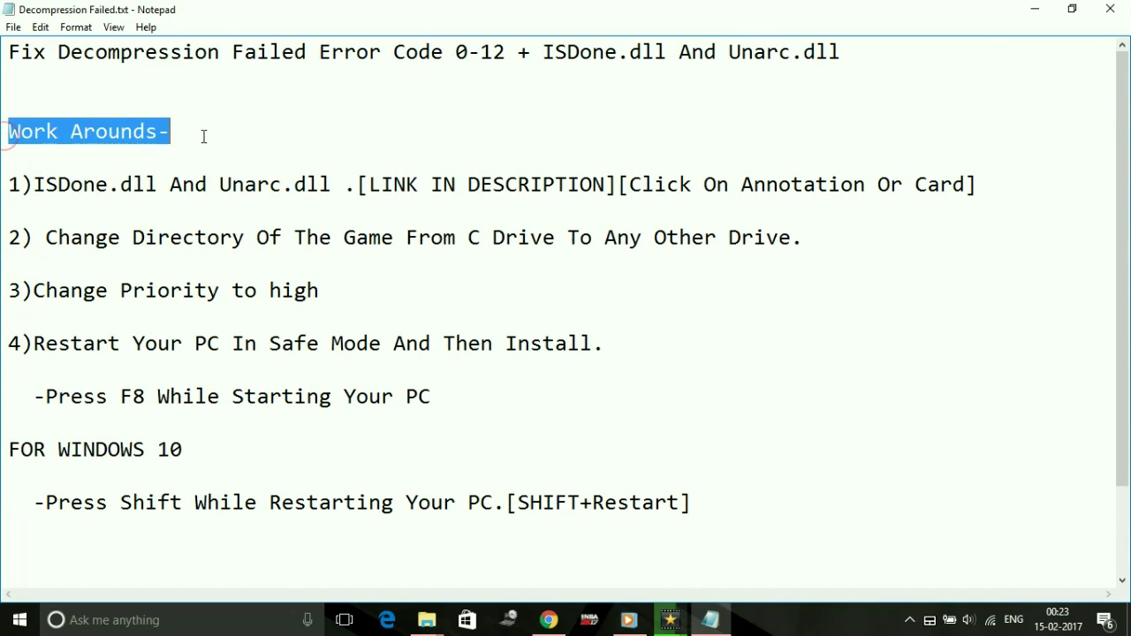